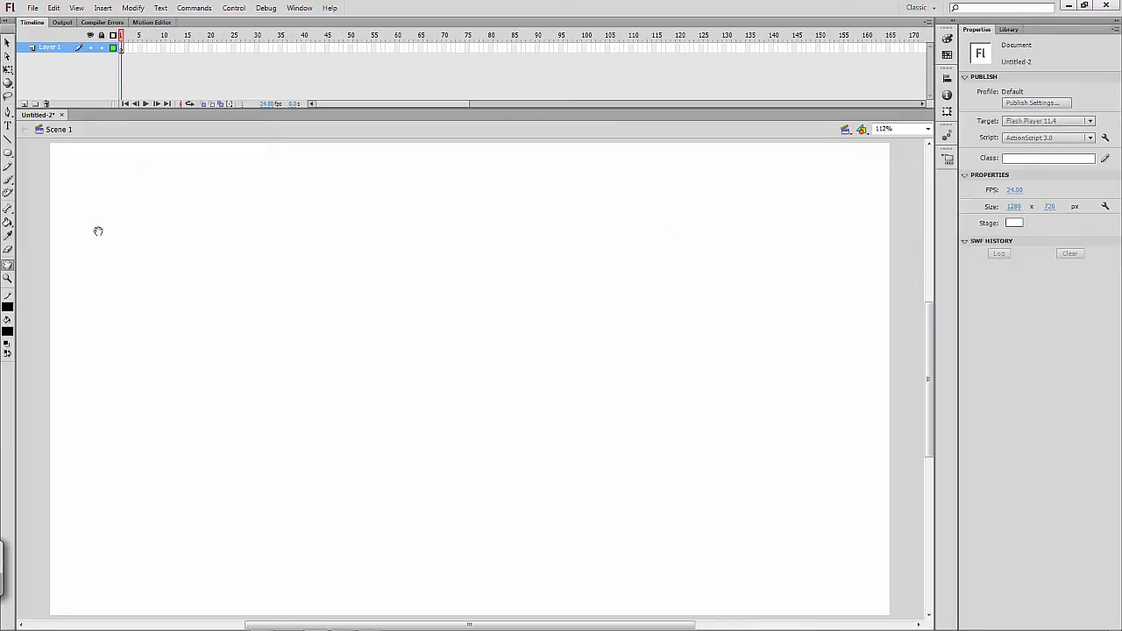
- Set up the Rectangle tool with no stroke colour and a black fill
left_click(8, 153)
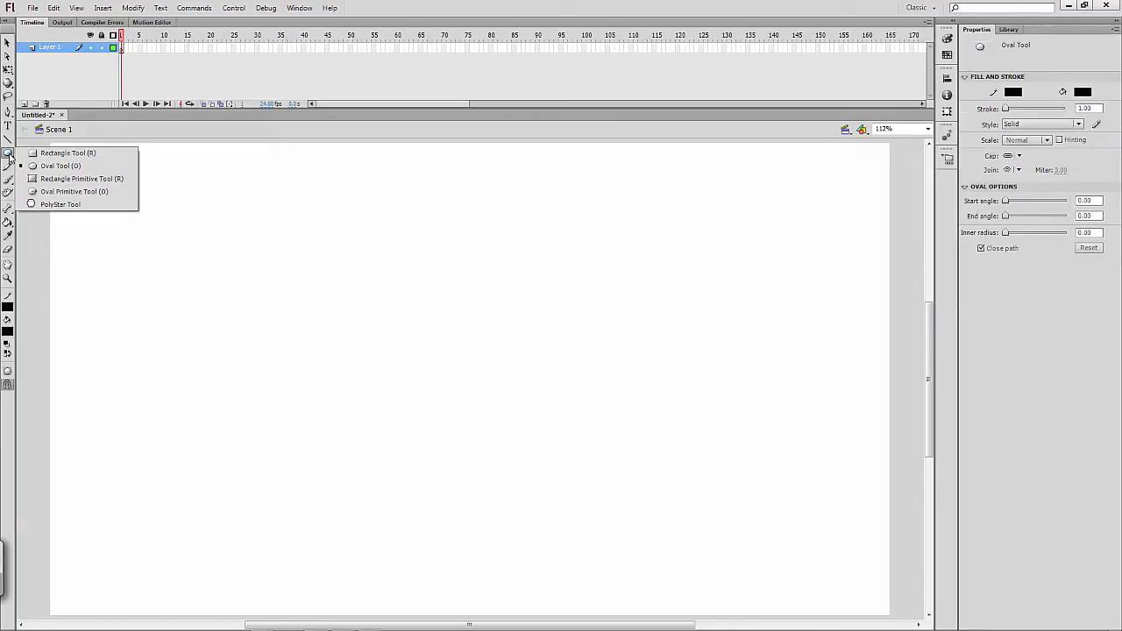
left_click(20, 153)
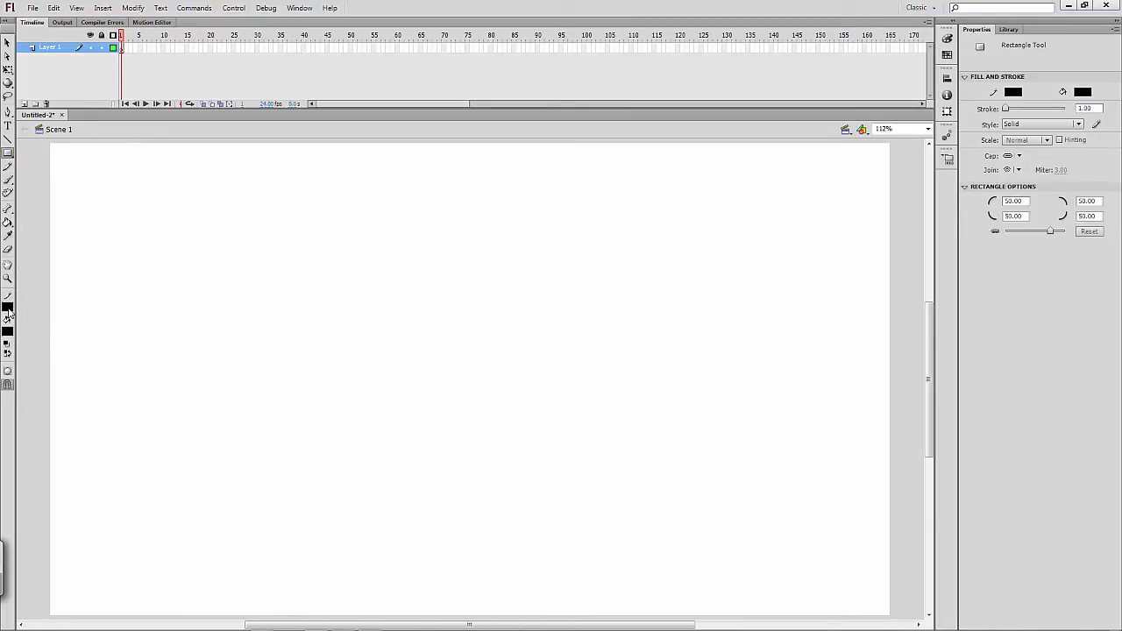
left_click(8, 309)
left_click(169, 319)
left_click(8, 309)
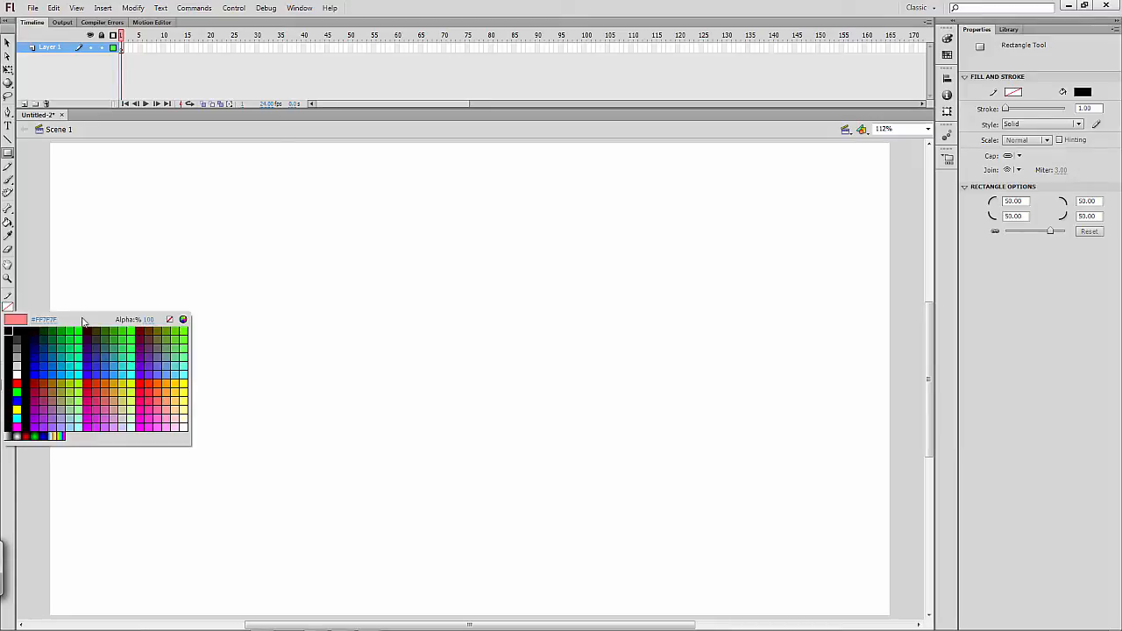
left_click(169, 320)
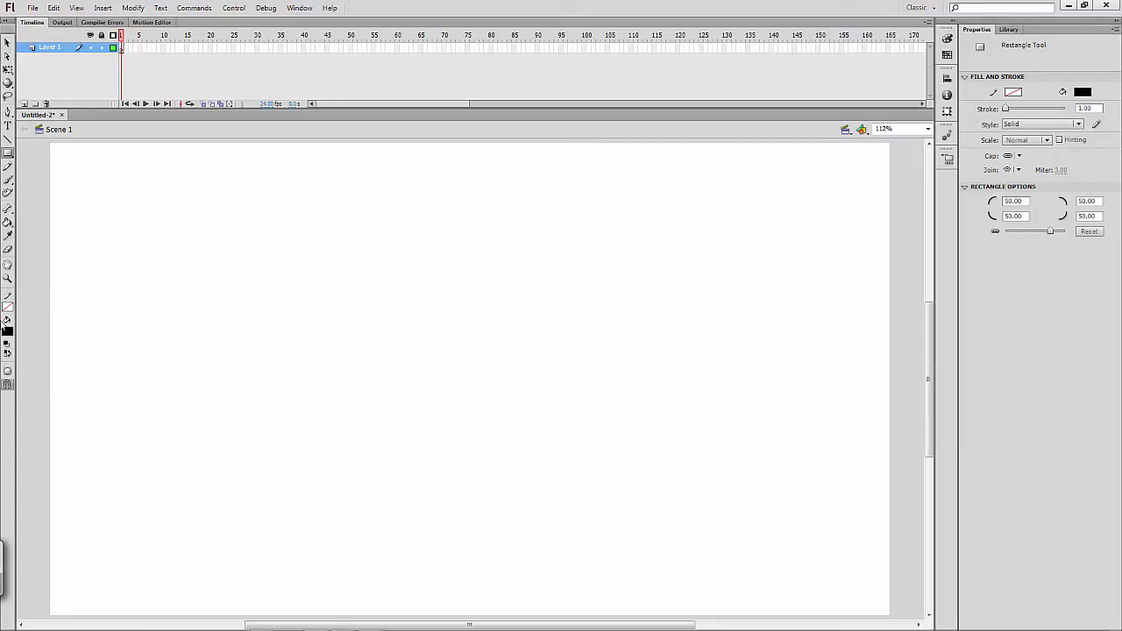
left_click(11, 323)
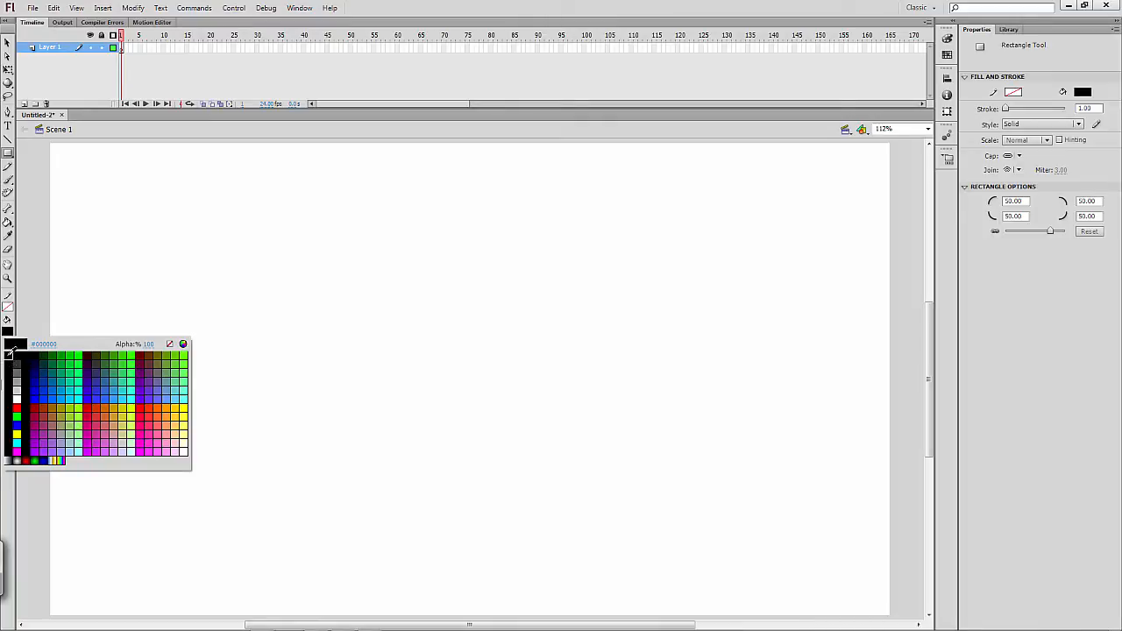
left_click(9, 351)
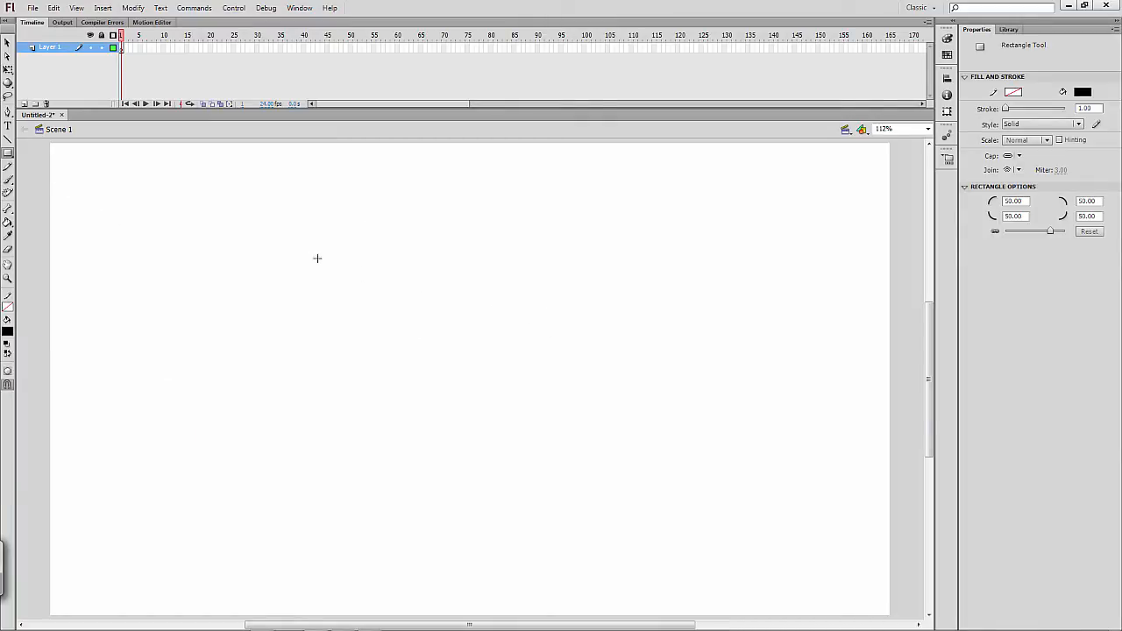
- Undo the rounded trial rectangle, set the corner radius to 0, and draw a black square-cornered rectangle about 299 by 198 px
left_click_drag(282, 215, 455, 323)
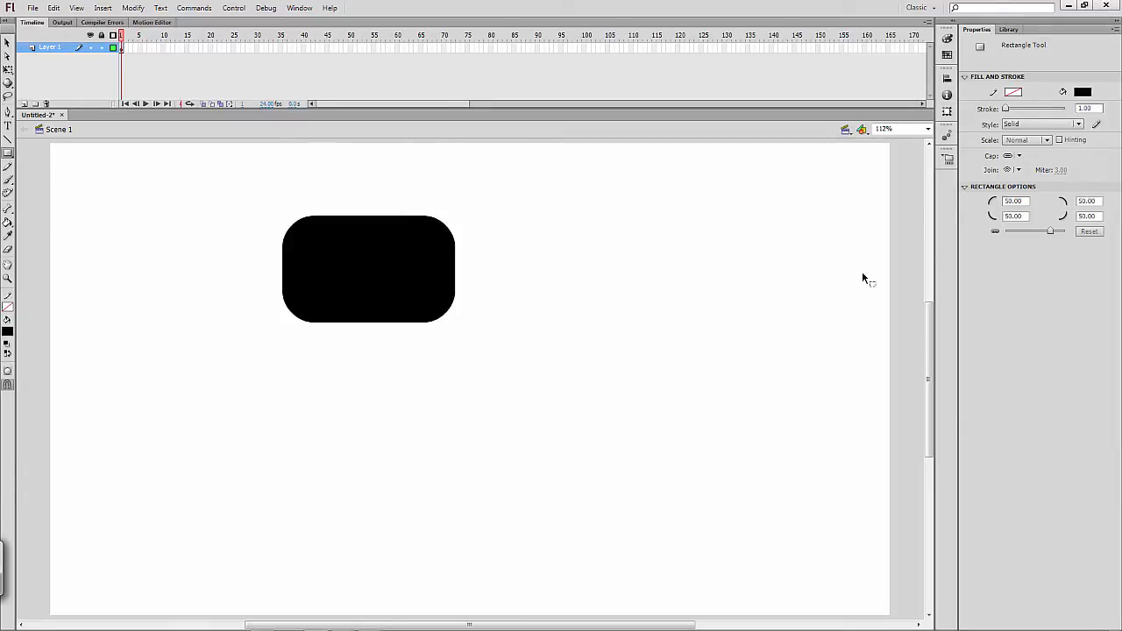
key("ctrl+z")
left_click(1024, 200)
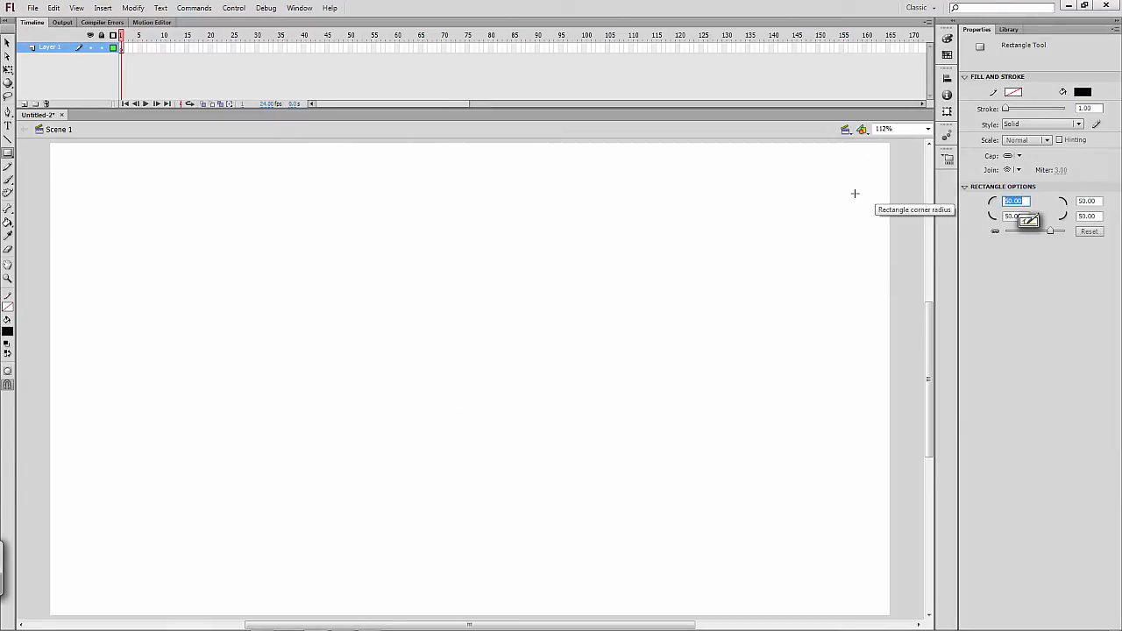
type("1")
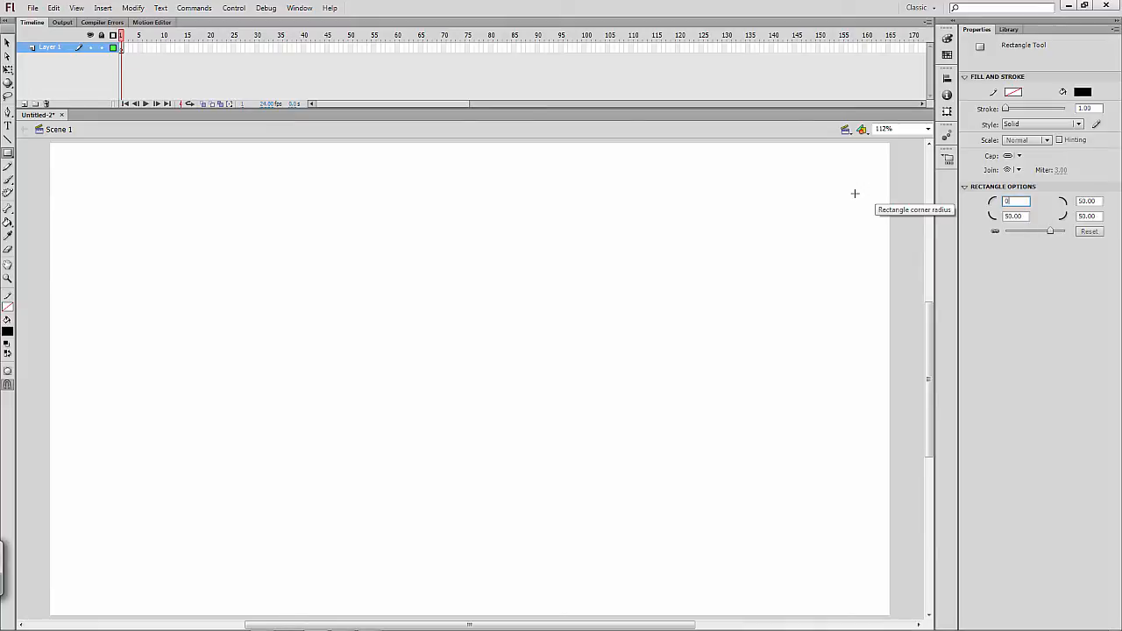
key("Return")
left_click_drag(346, 230, 542, 360)
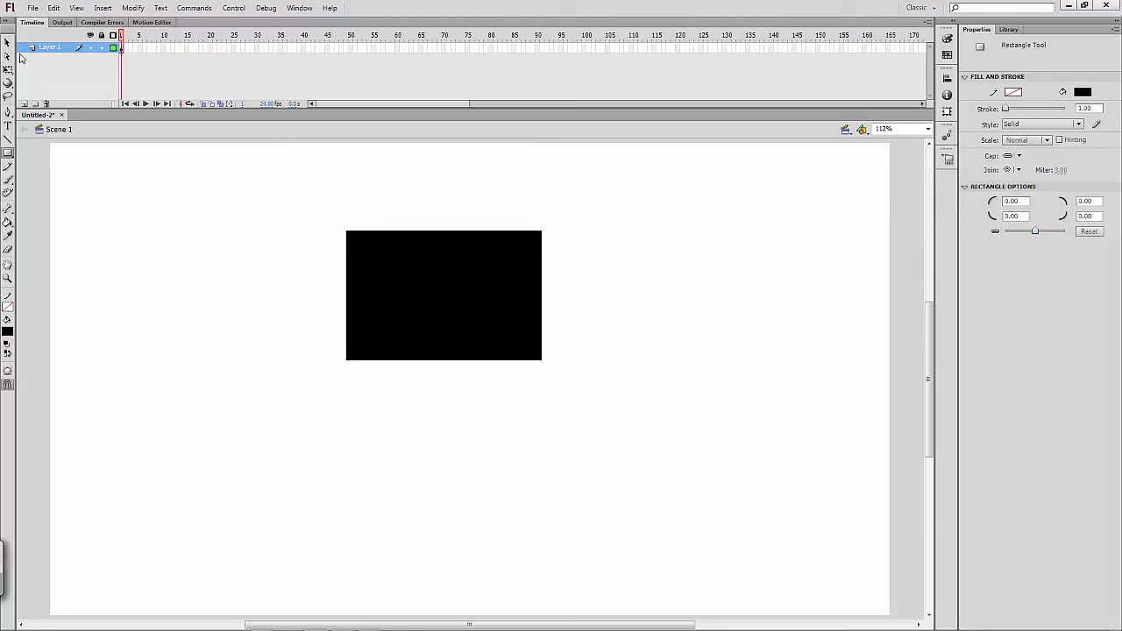
- Move the rectangle slightly to about X 462, Y 142, and bend its upper and lower edges downward into matching curves
left_click(7, 42)
left_click(511, 345)
left_click_drag(482, 326, 456, 309)
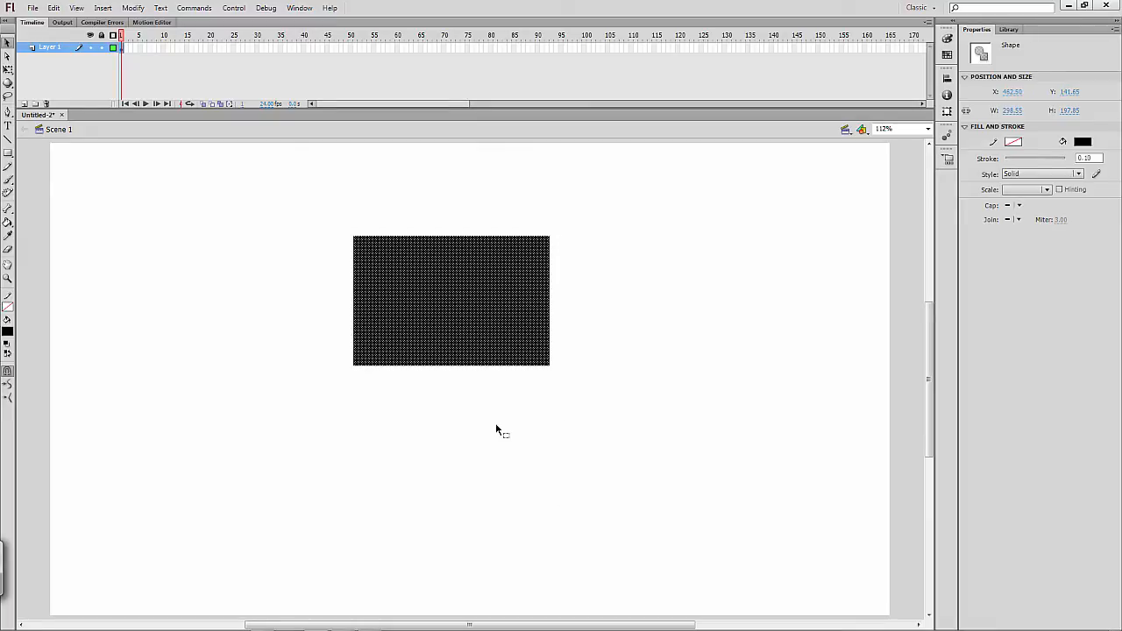
left_click(342, 500)
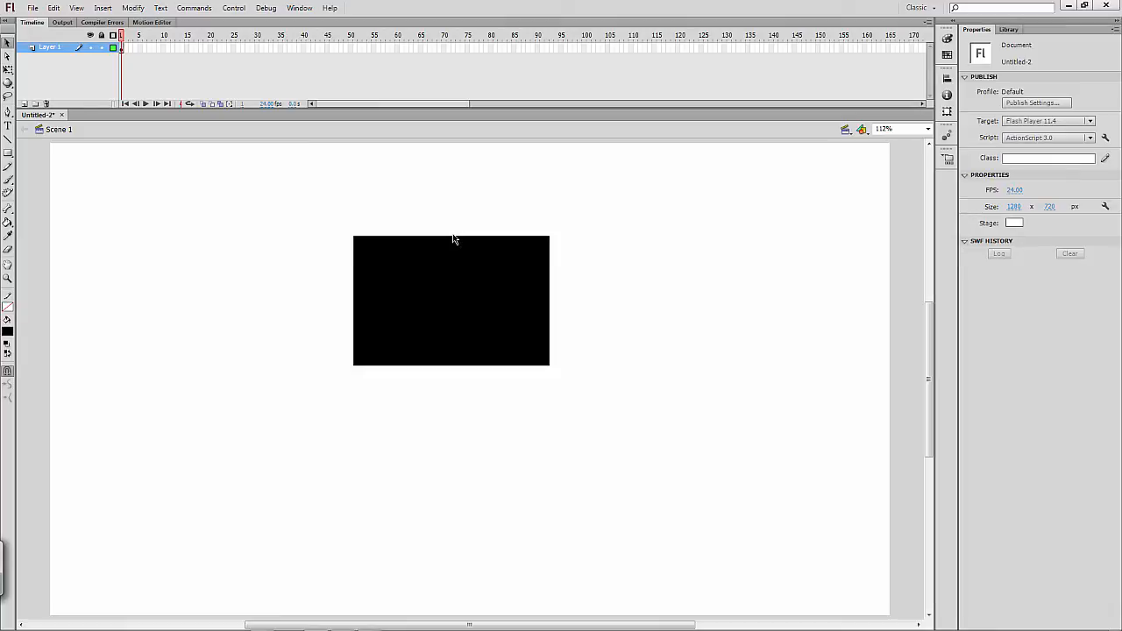
left_click_drag(454, 238, 452, 252)
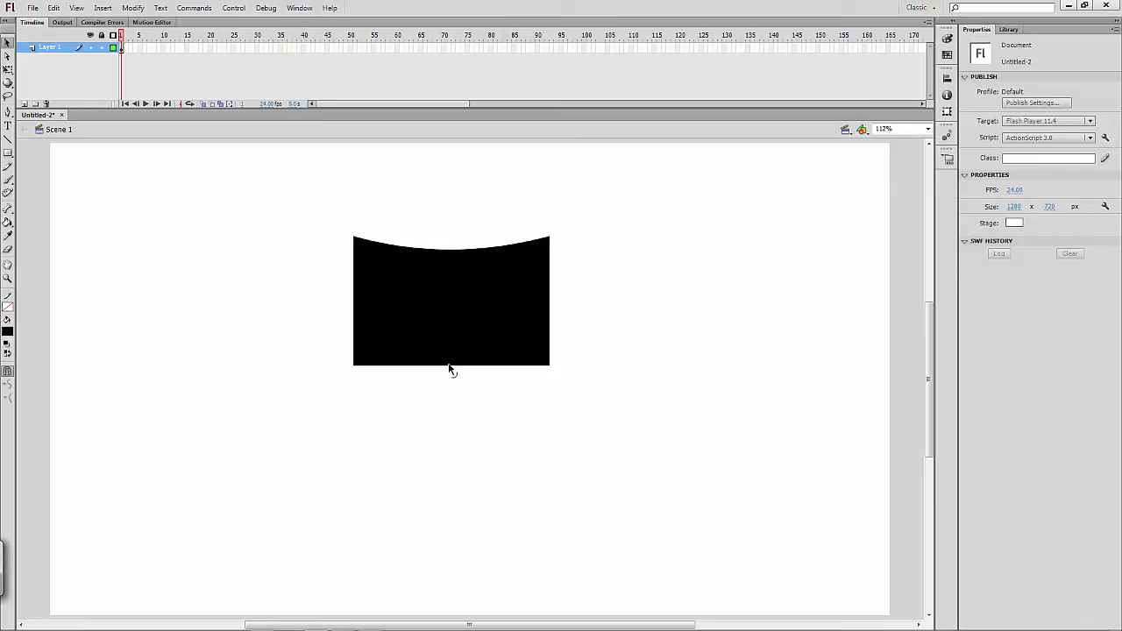
left_click_drag(450, 369, 450, 378)
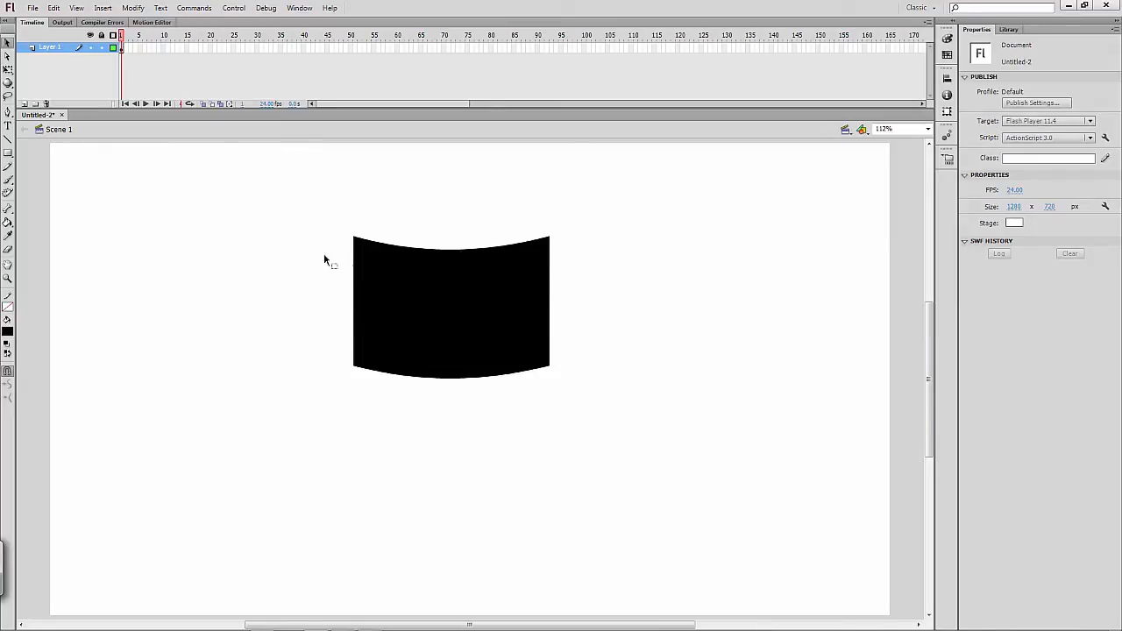
- Place a duplicate of the curved shape to the right of the original and flip the duplicate vertically
left_click(470, 300)
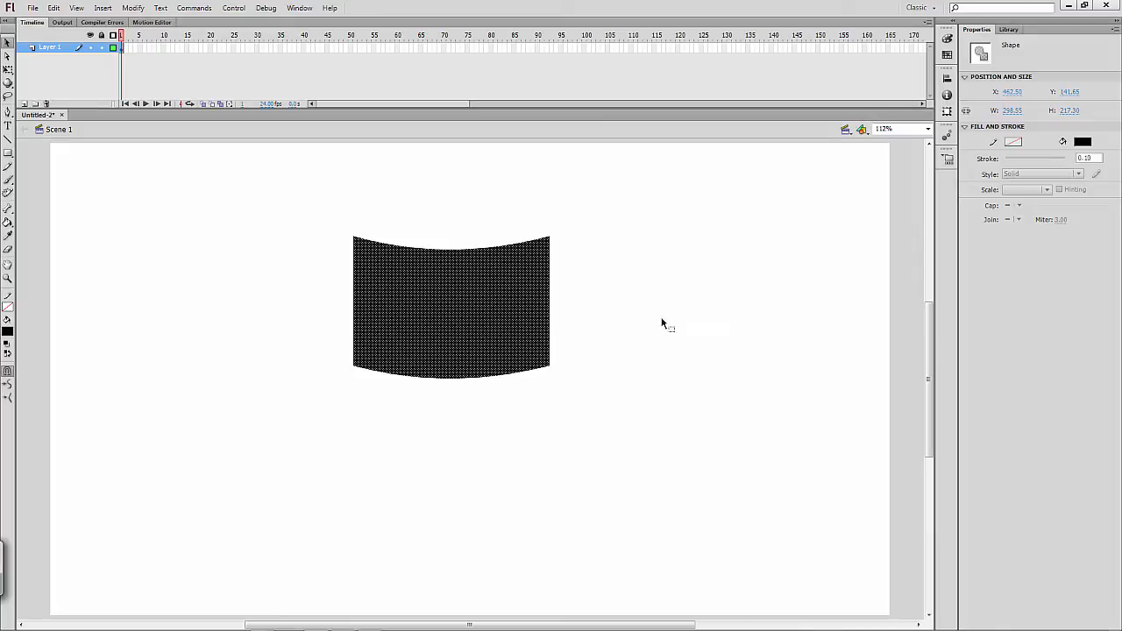
left_click_drag(409, 329, 634, 328)
left_click(669, 465)
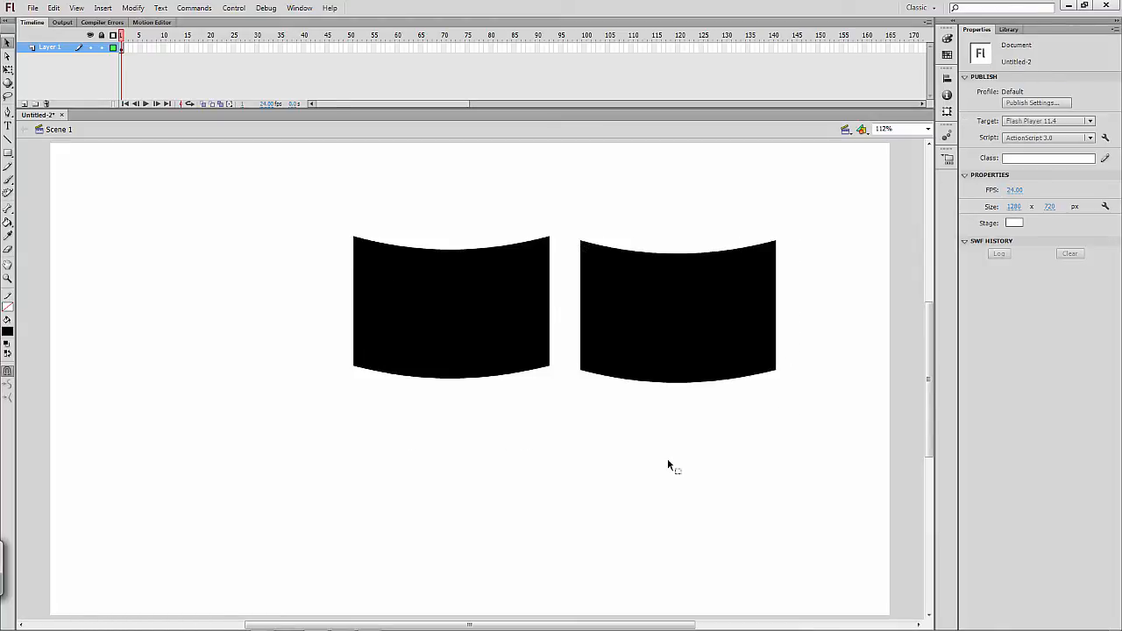
left_click(700, 359)
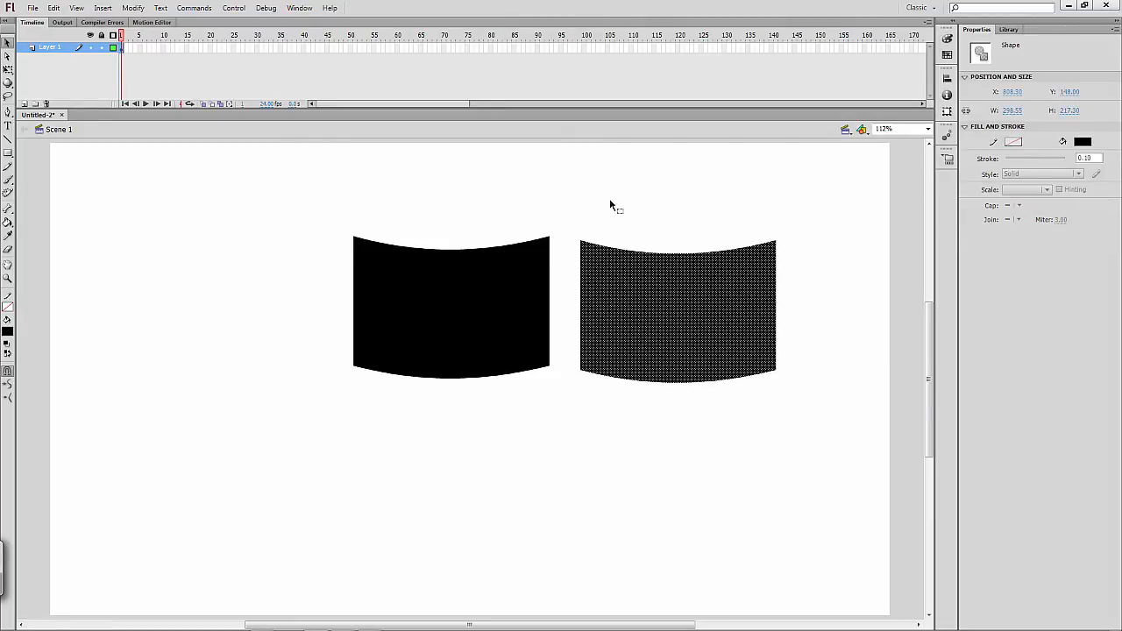
left_click(133, 7)
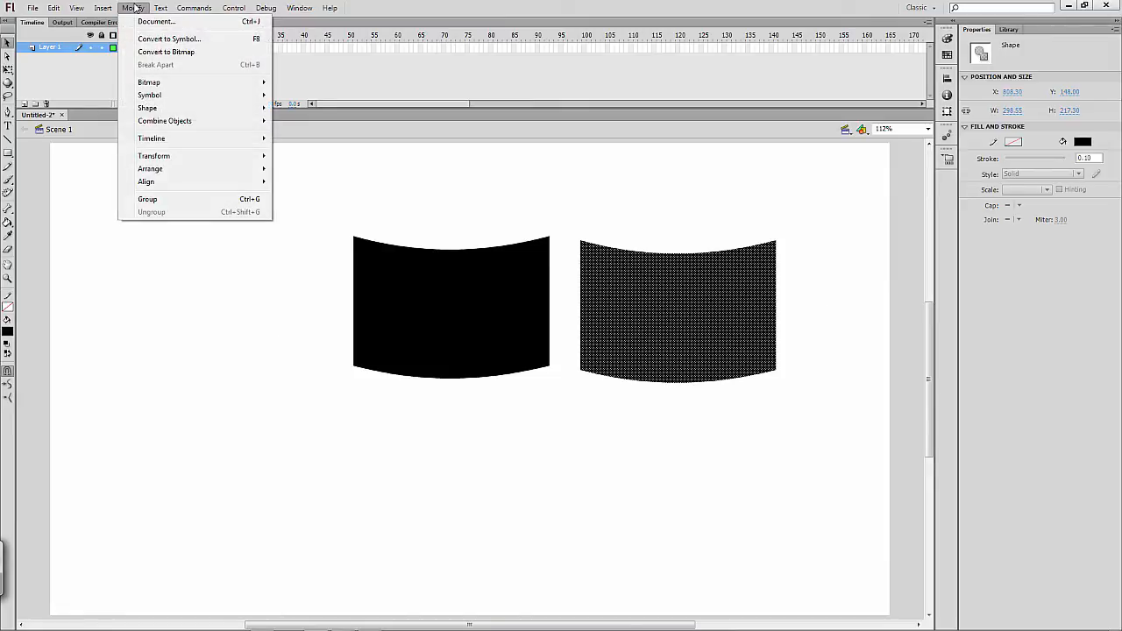
mouse_move(171, 156)
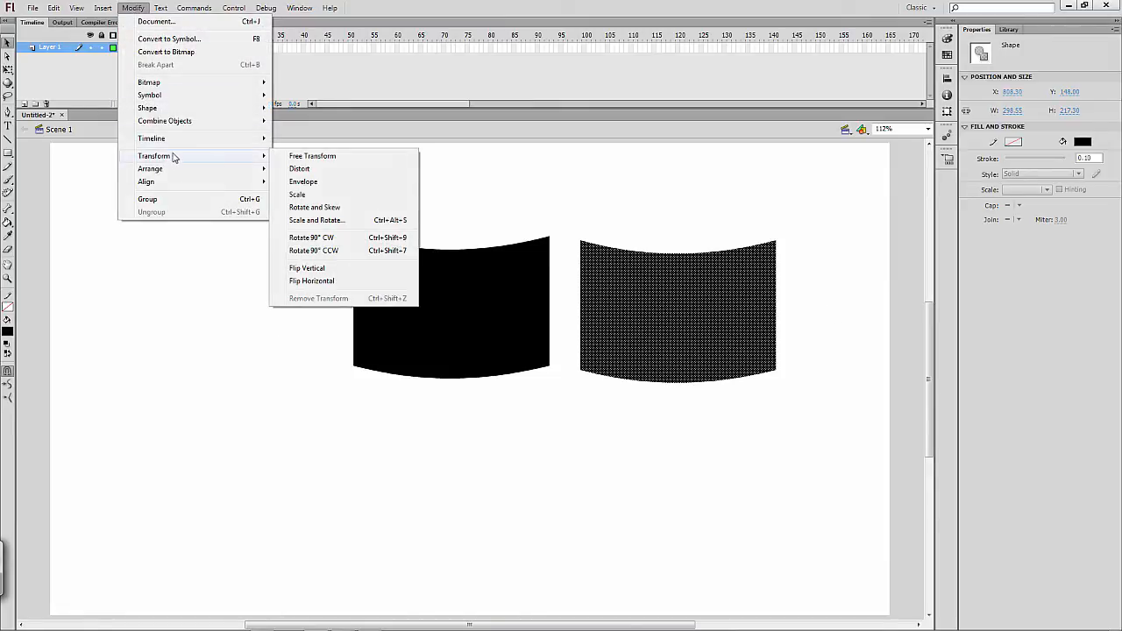
left_click(307, 267)
left_click(653, 461)
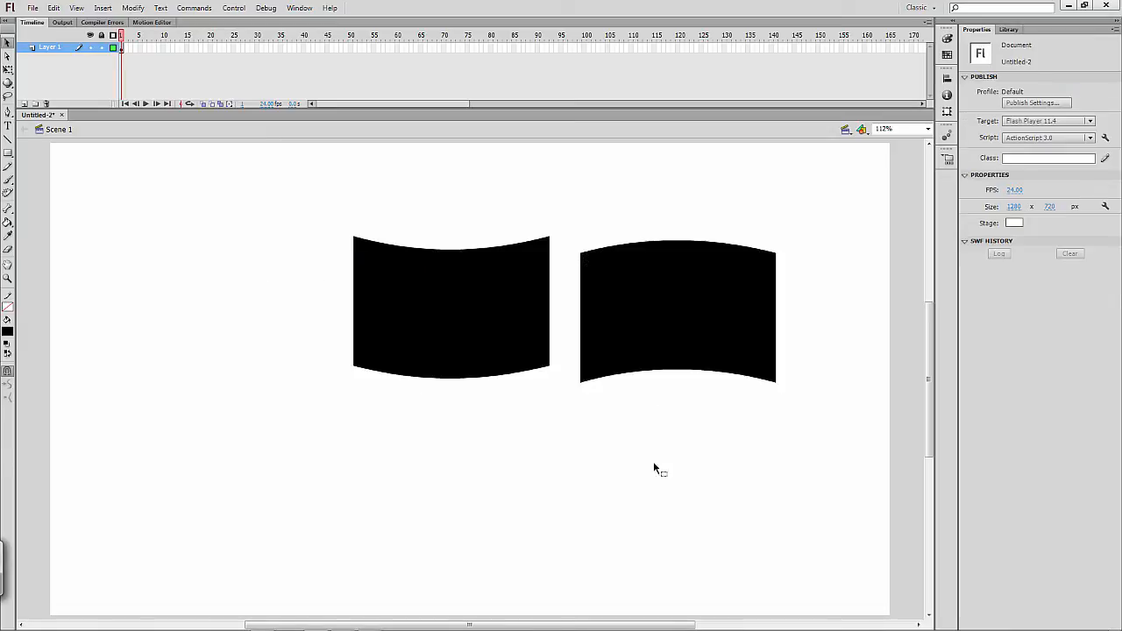
- Move the flipped copy flush against the original shape's right edge so both form one continuous wave
left_click(659, 375)
left_click_drag(659, 376, 646, 333)
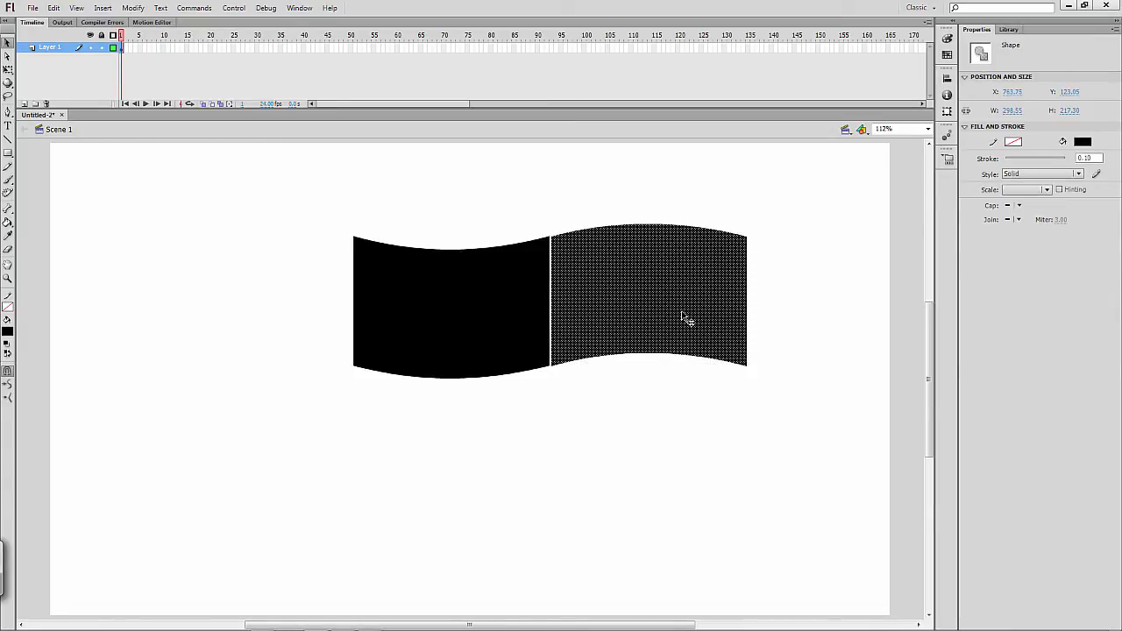
key("Up")
key("Left")
key("Left")
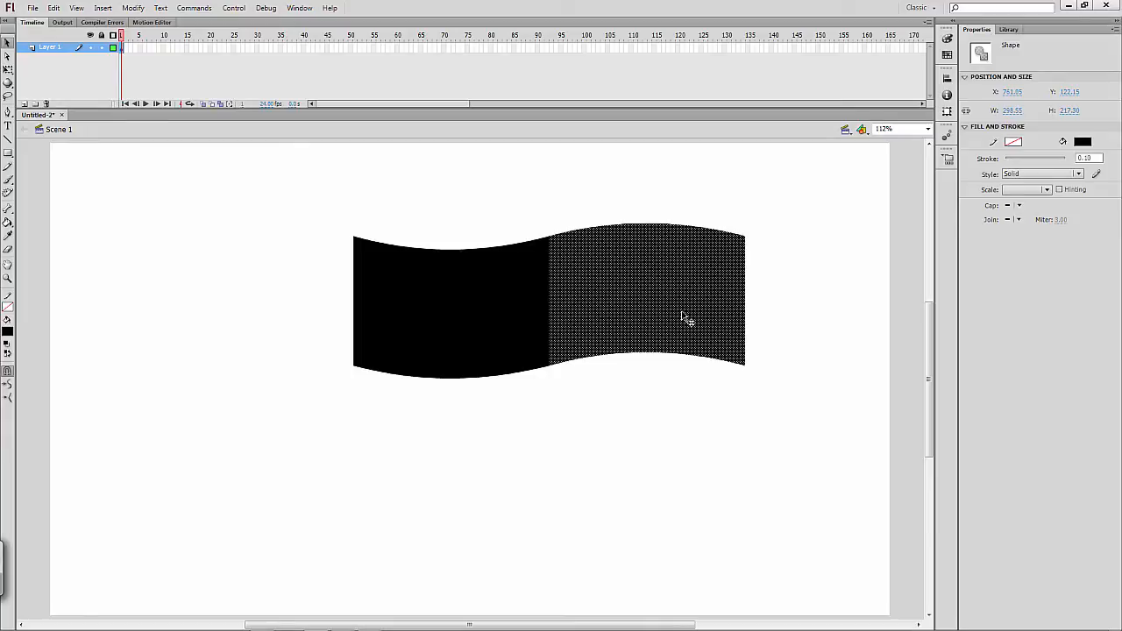
left_click(566, 589)
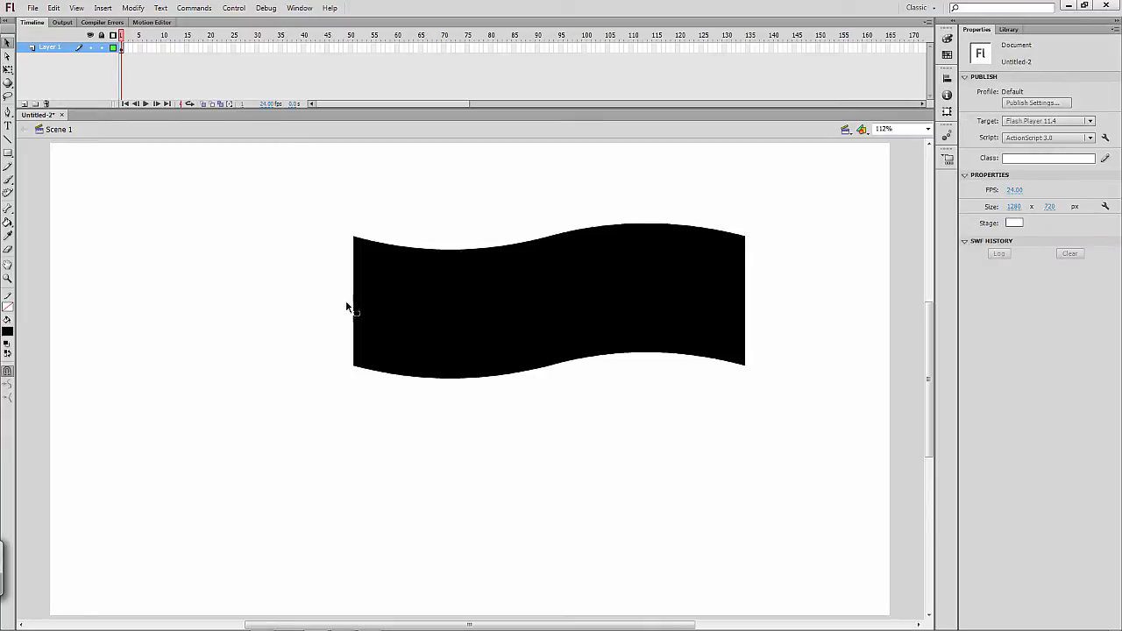
- Move the joined wave toward the stage's left side and attach a pasted copy flush to its right end
mouse_move(659, 310)
left_mouse_down()
mouse_move(515, 331)
mouse_move(444, 291)
left_mouse_up()
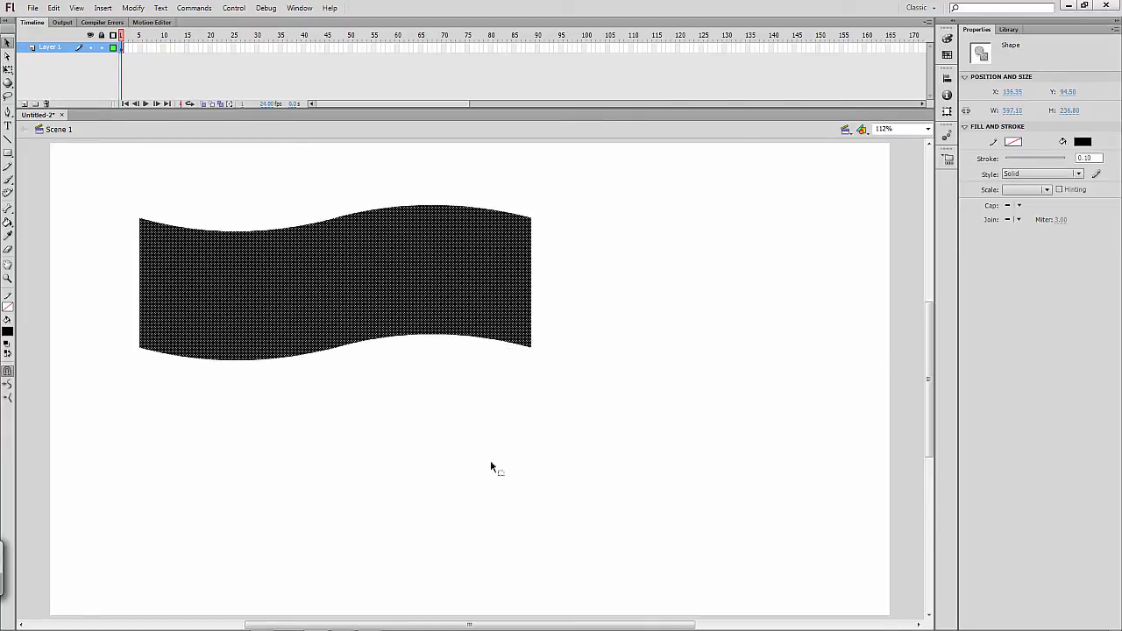
left_click(213, 412)
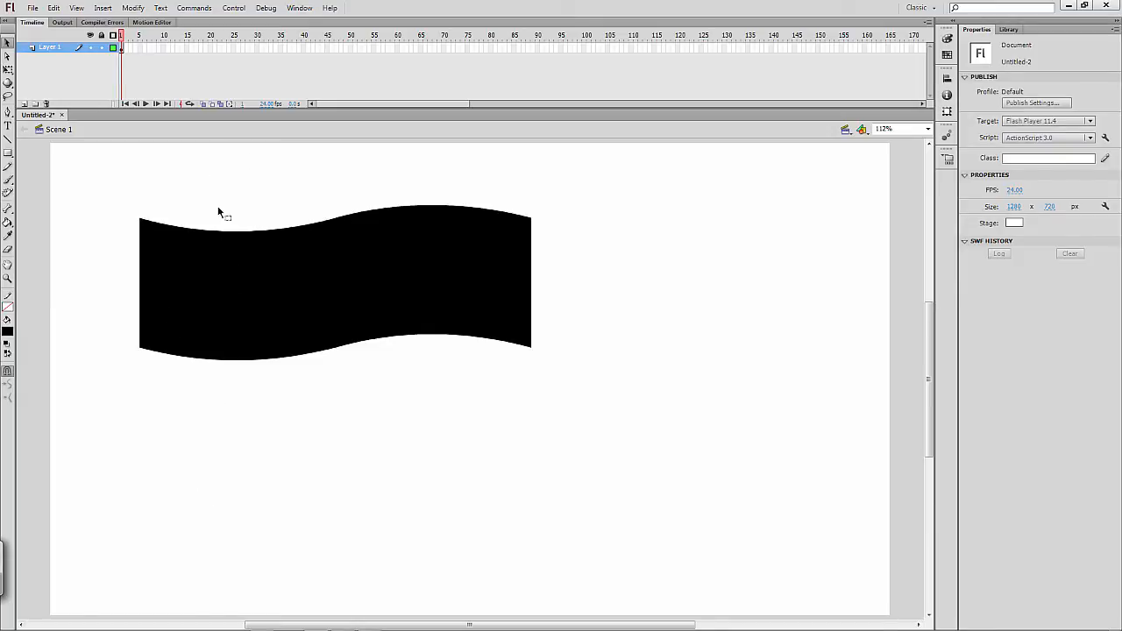
left_click(347, 342)
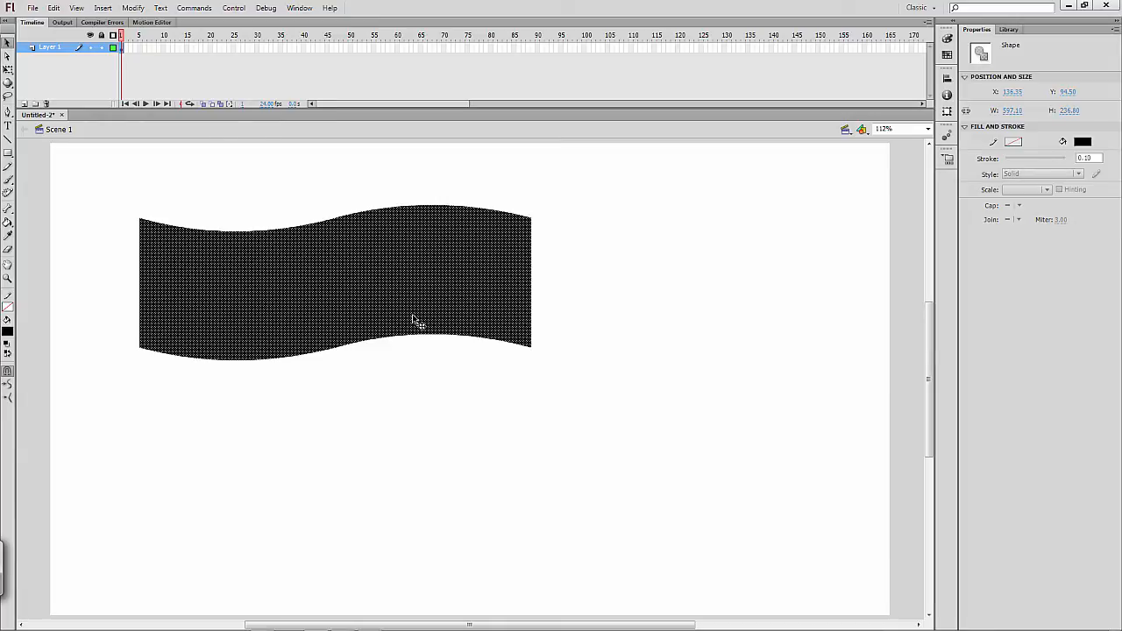
key("ctrl+v")
left_click_drag(373, 447, 643, 338)
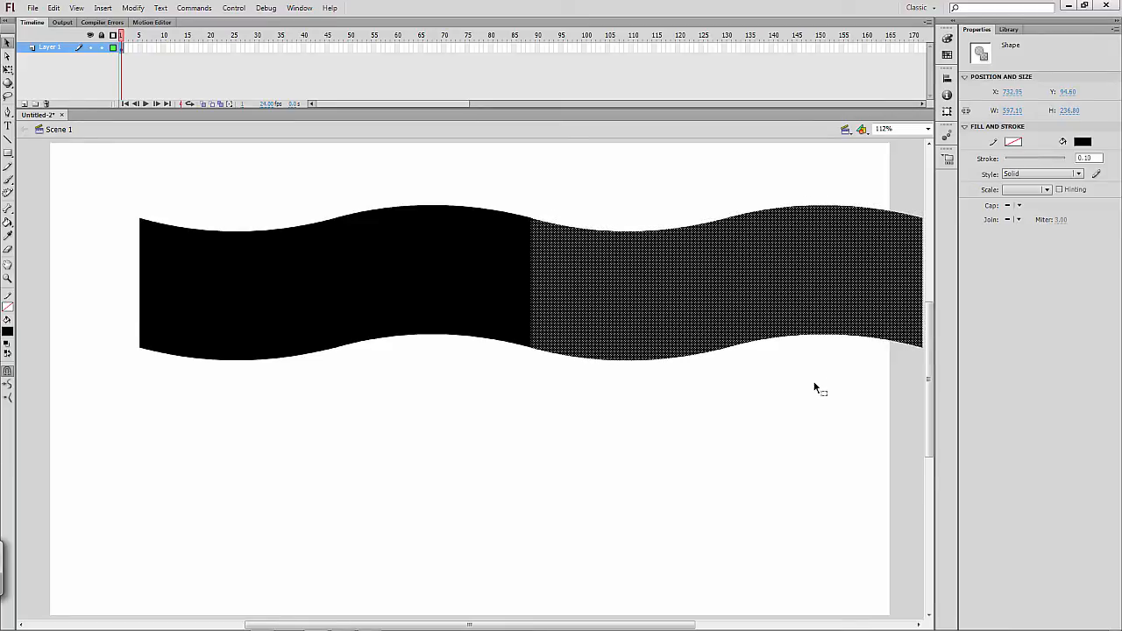
left_click(769, 421)
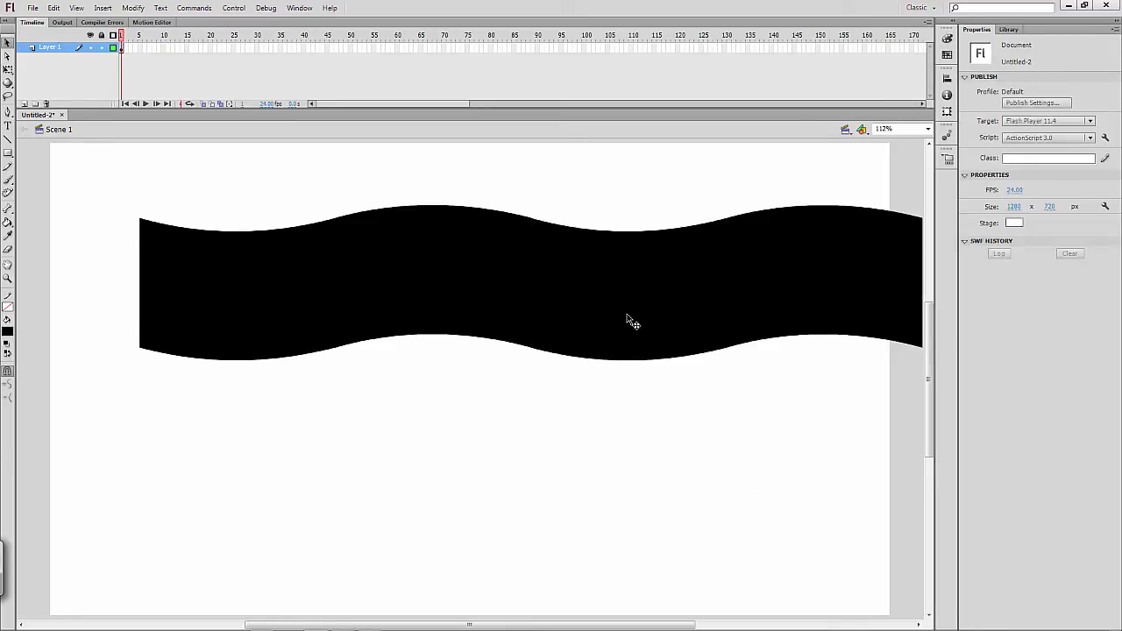
- Reposition the extended wave on the stage at about X 249, Y 75, with its right end past the stage edge
left_click_drag(626, 318, 574, 331)
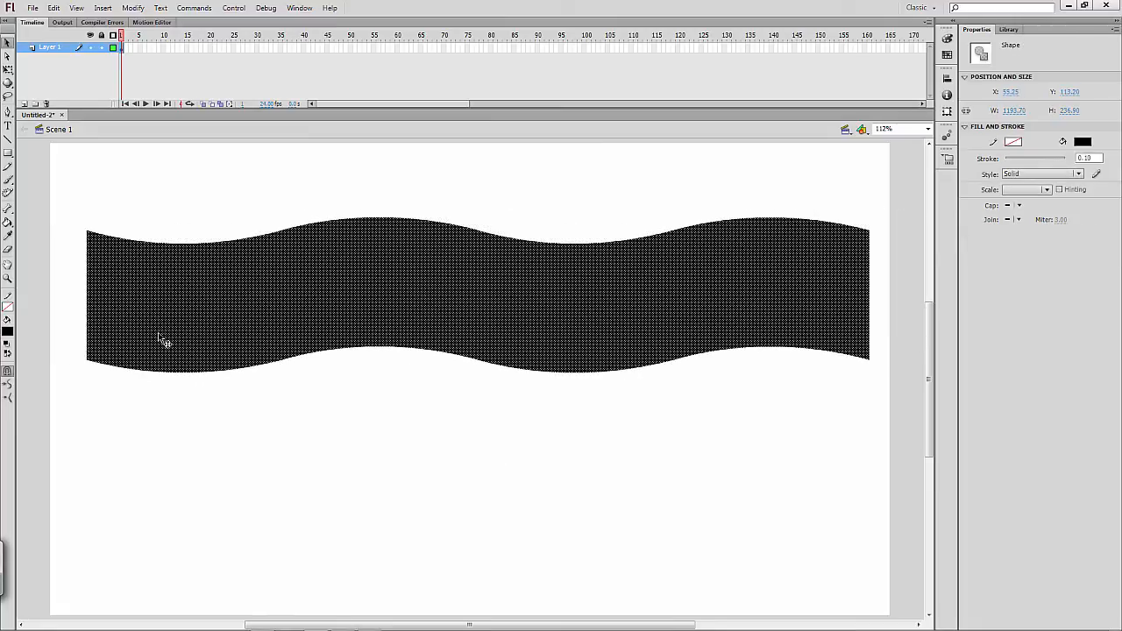
left_click(570, 421)
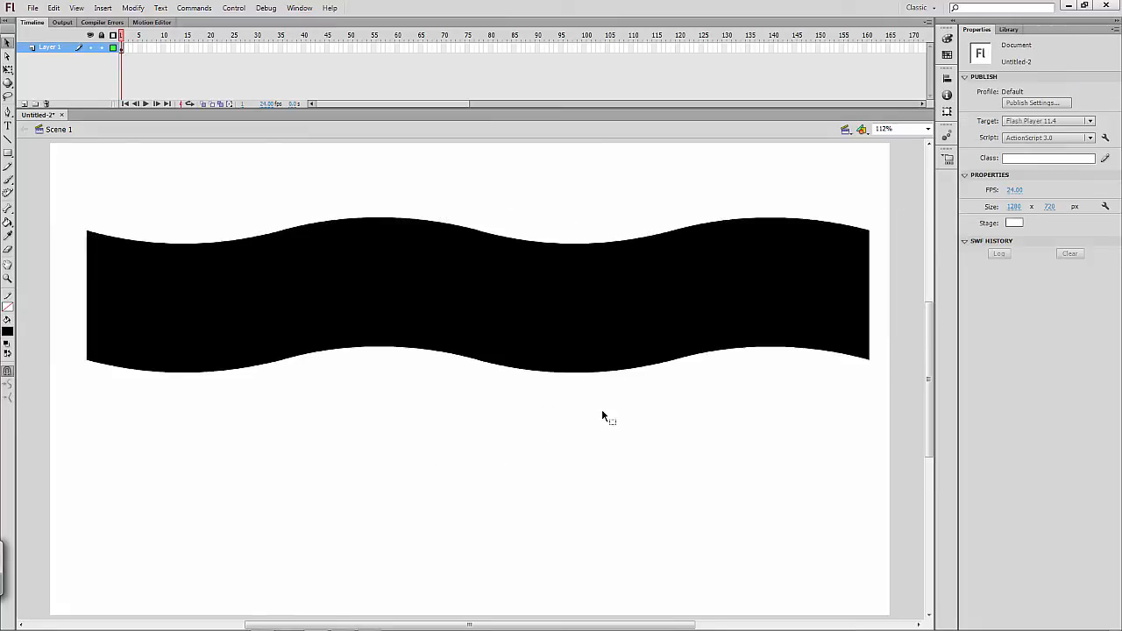
left_click(388, 298)
left_click(372, 430)
left_click_drag(226, 326, 423, 304)
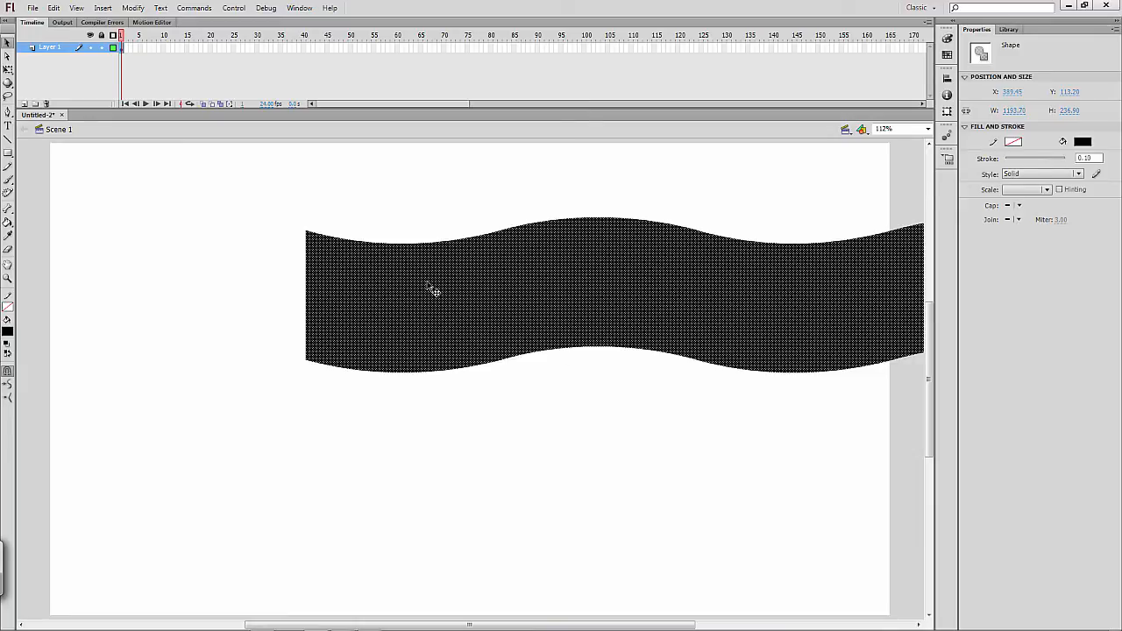
left_click_drag(584, 311, 366, 304)
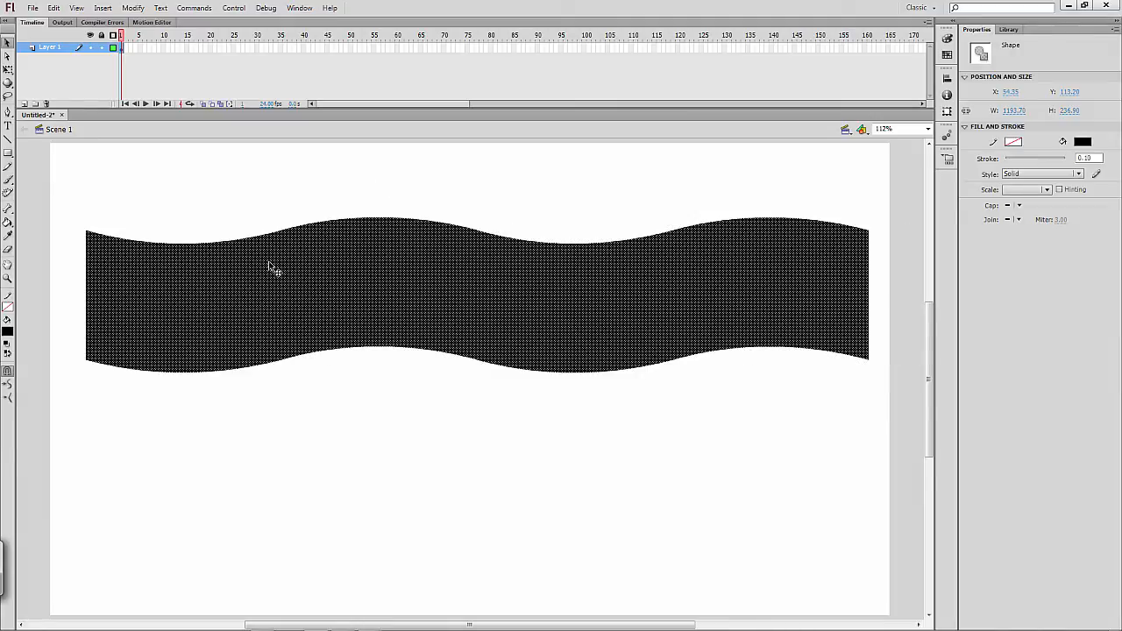
left_click_drag(325, 295, 456, 266)
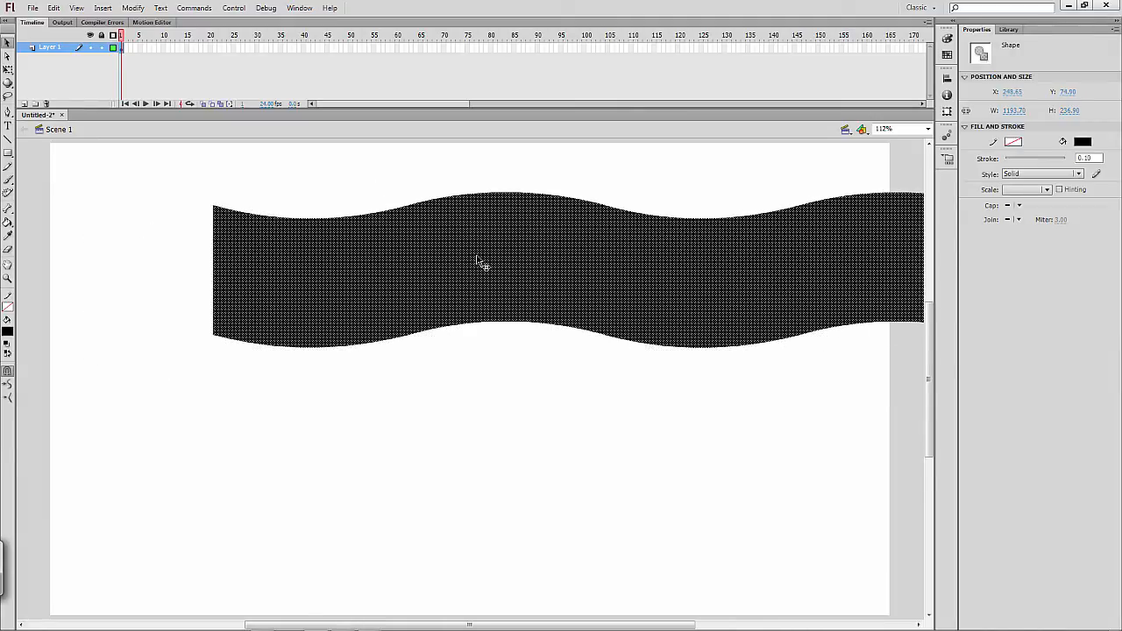
- Convert the selected wave to a movie clip symbol named Cloth and reposition it at about X 334, Y 121
right_click(412, 246)
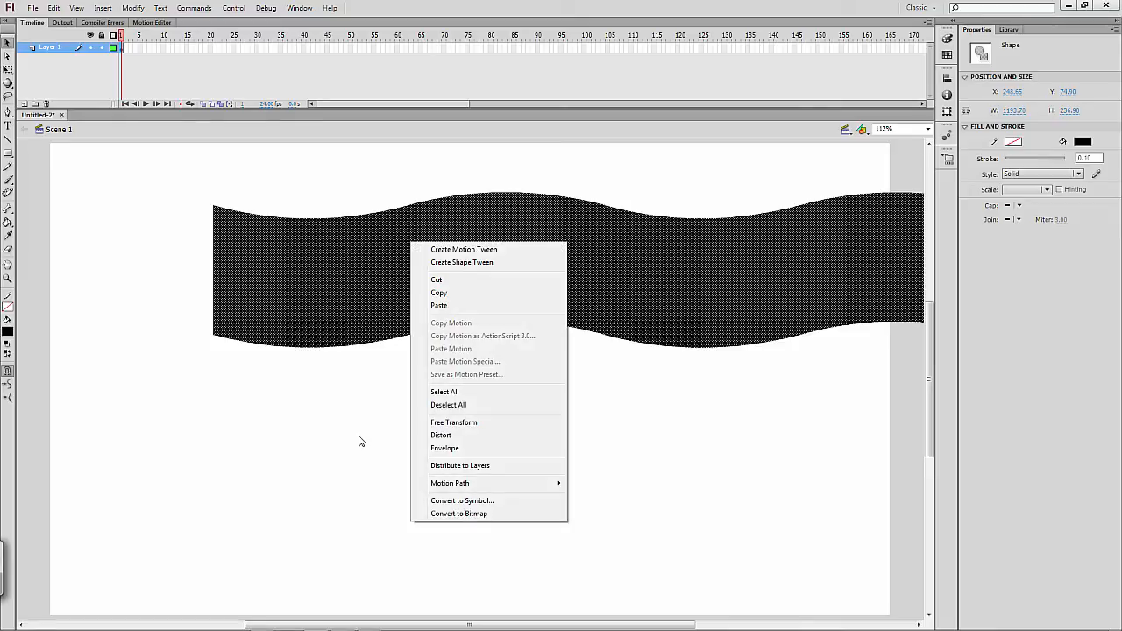
left_click(445, 500)
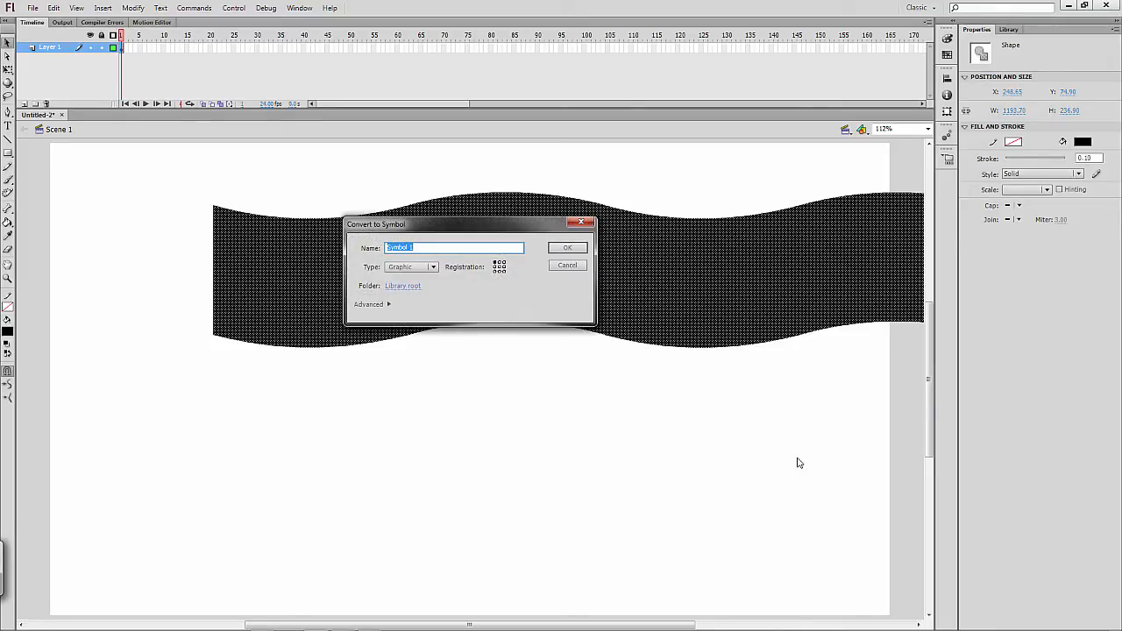
type("F")
left_click(432, 268)
left_click(427, 278)
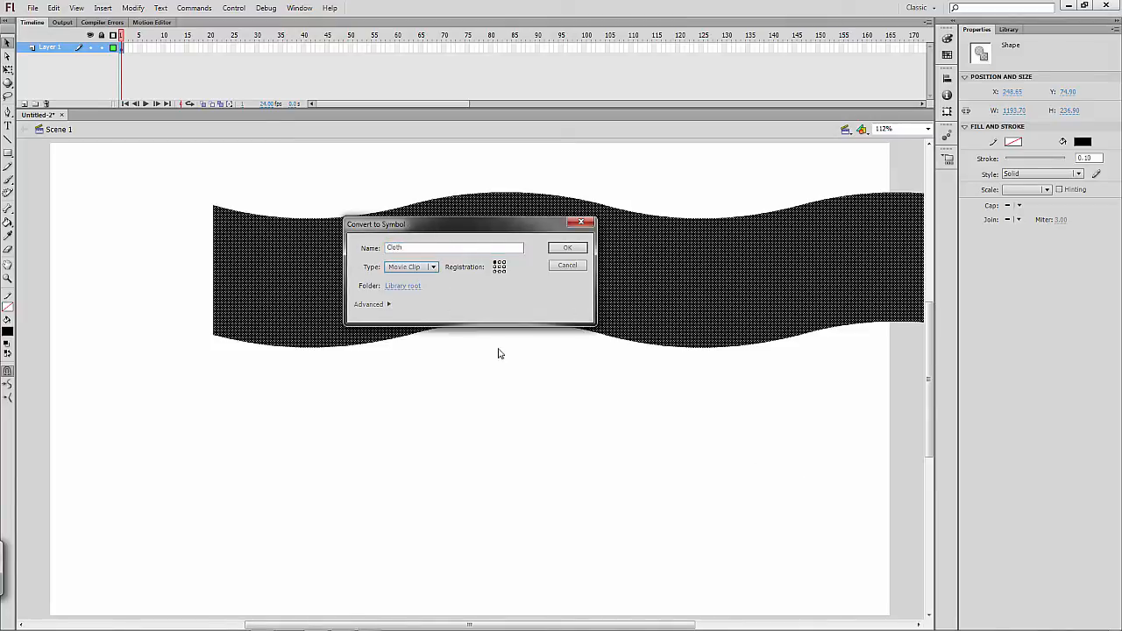
left_click(561, 251)
left_click_drag(482, 307, 546, 316)
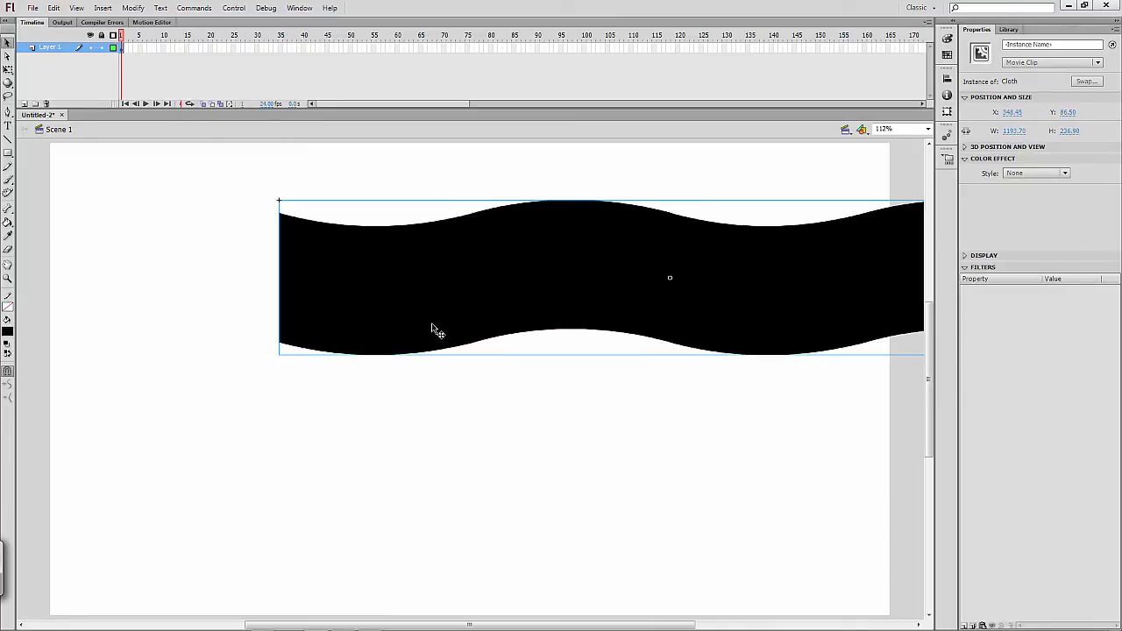
left_click_drag(406, 243, 412, 276)
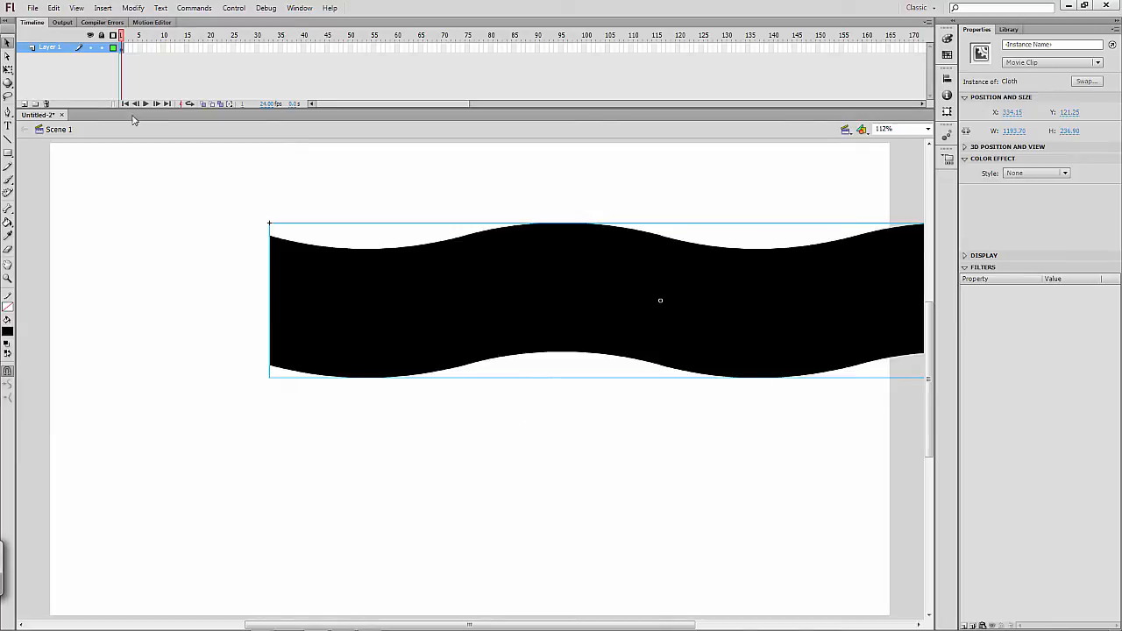
- Rename the wave's layer to Cloth and lock it
left_click(68, 80)
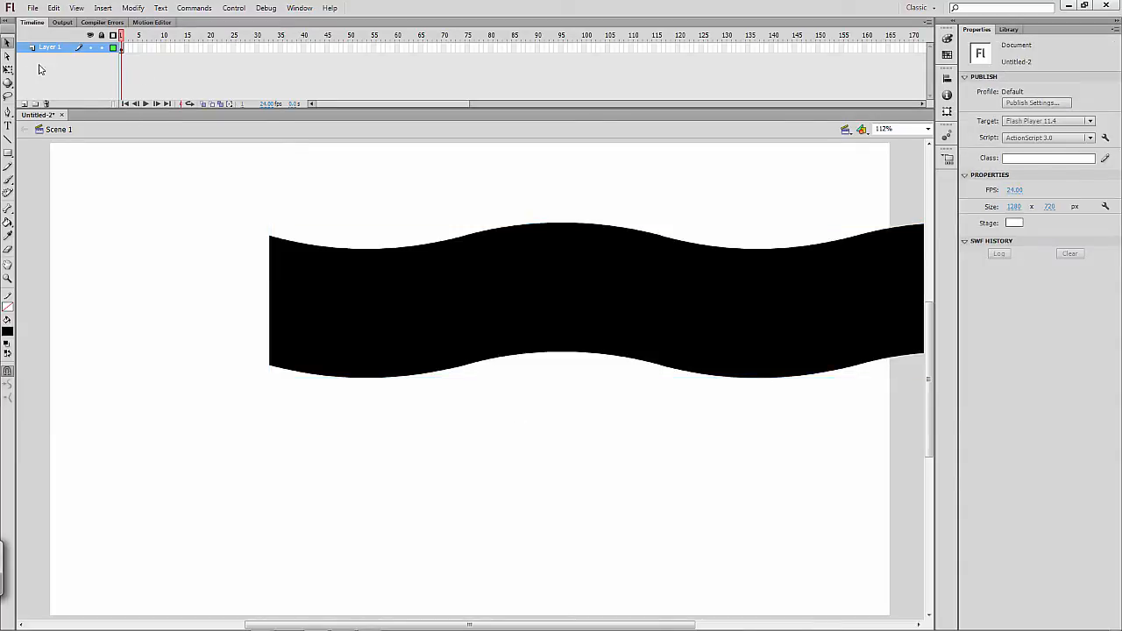
double_click(51, 50)
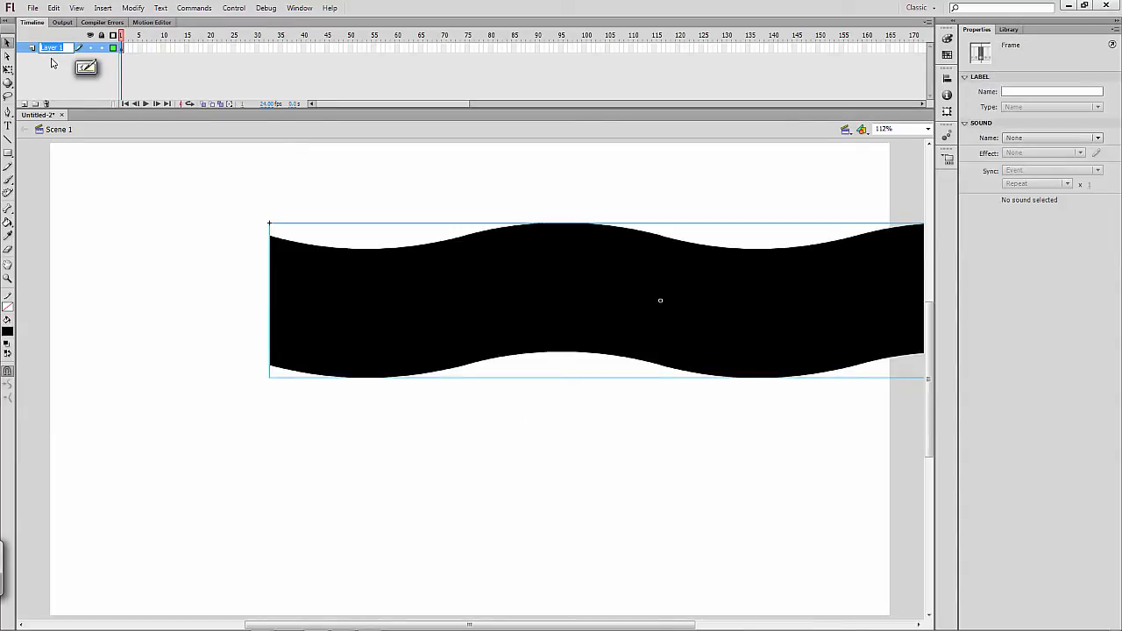
type("Cloth")
left_click(51, 62)
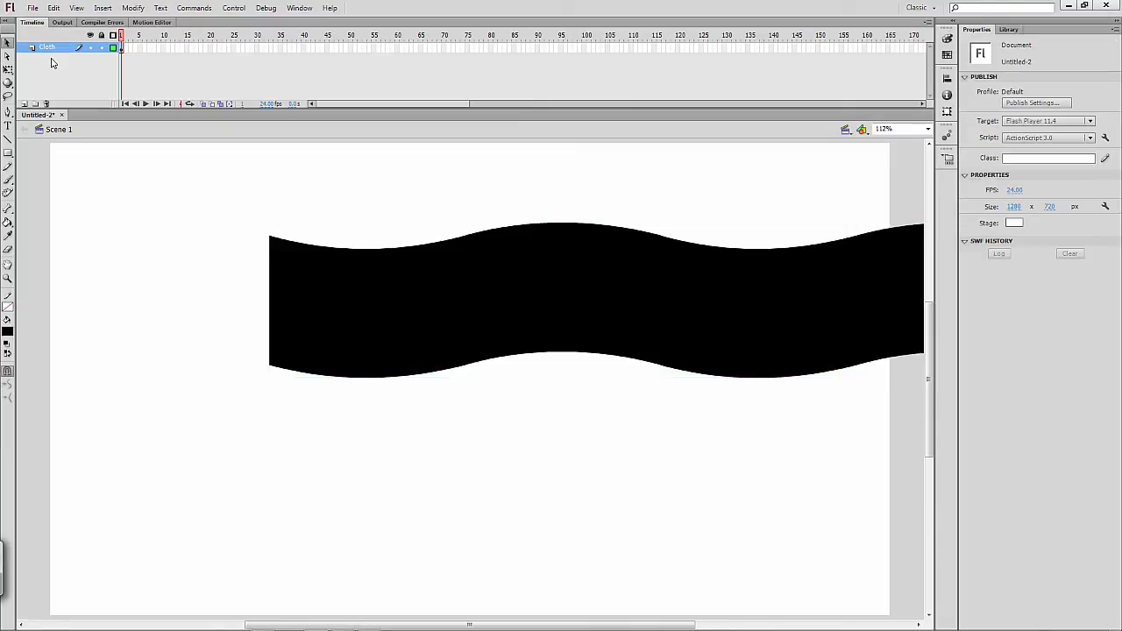
- Add a layer above Cloth and draw a green, strokeless rectangle about 328 by 275 px over the wave's left end
left_click(24, 104)
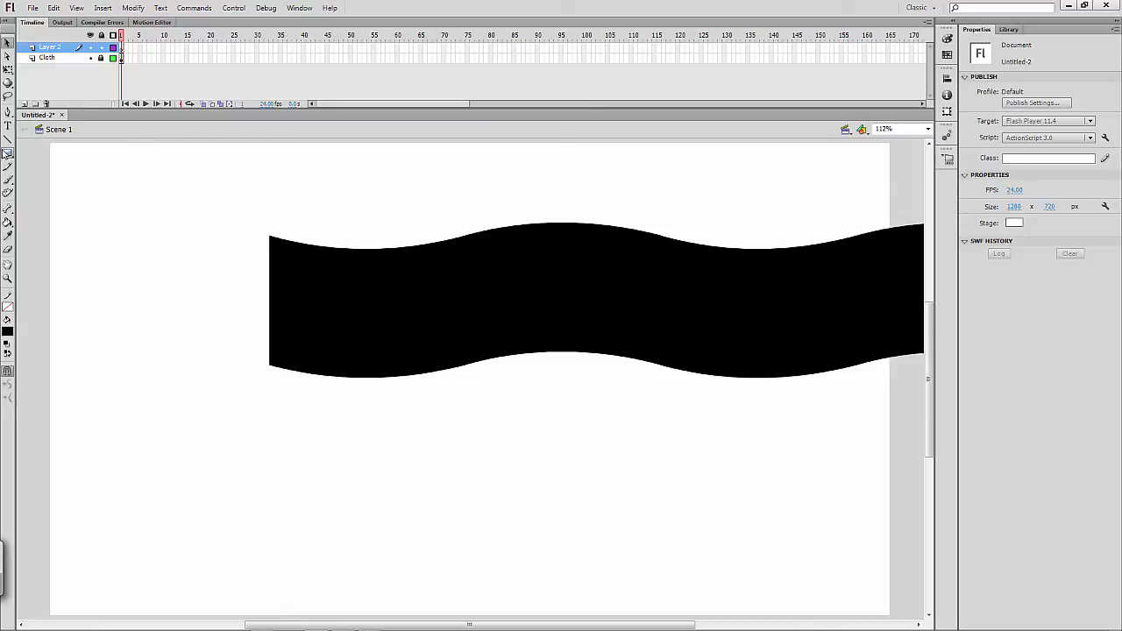
left_click(8, 153)
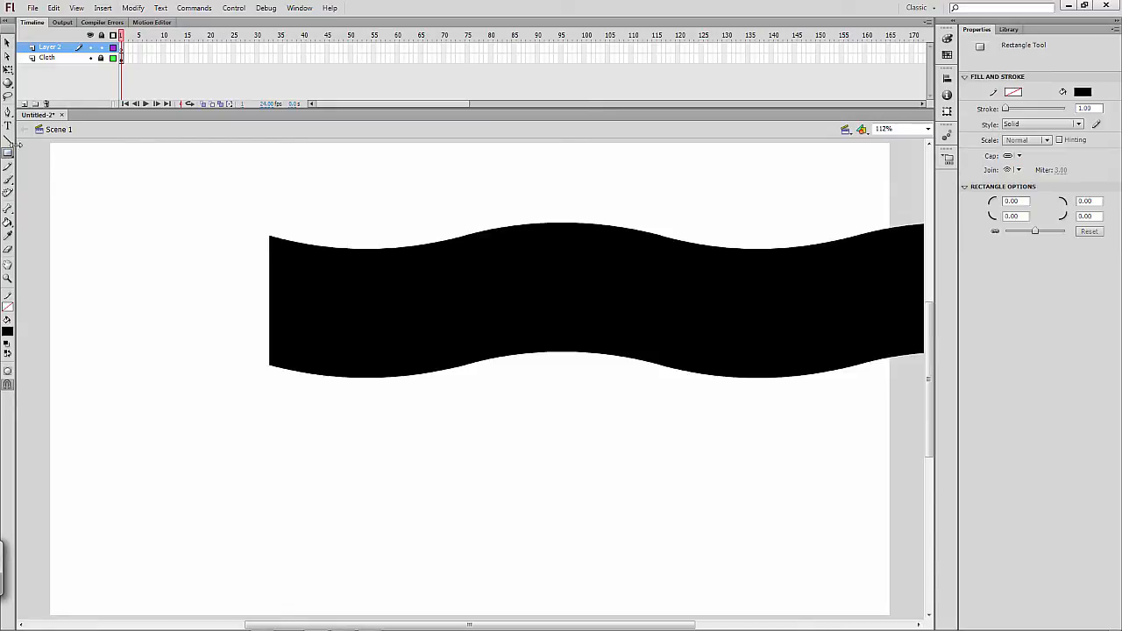
left_click(9, 331)
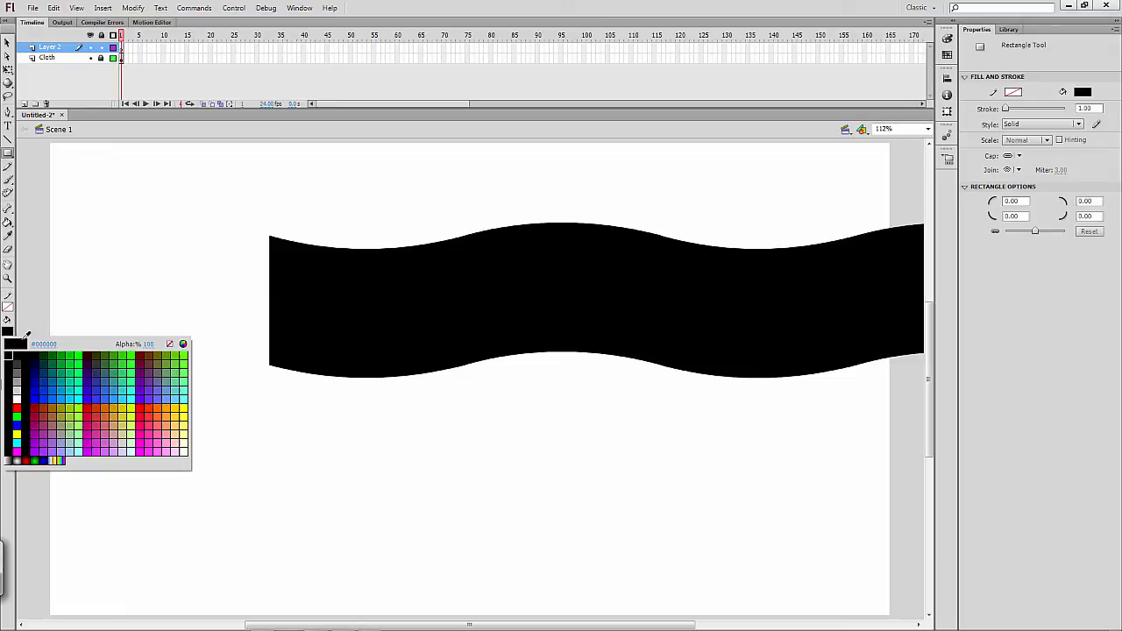
left_click(126, 361)
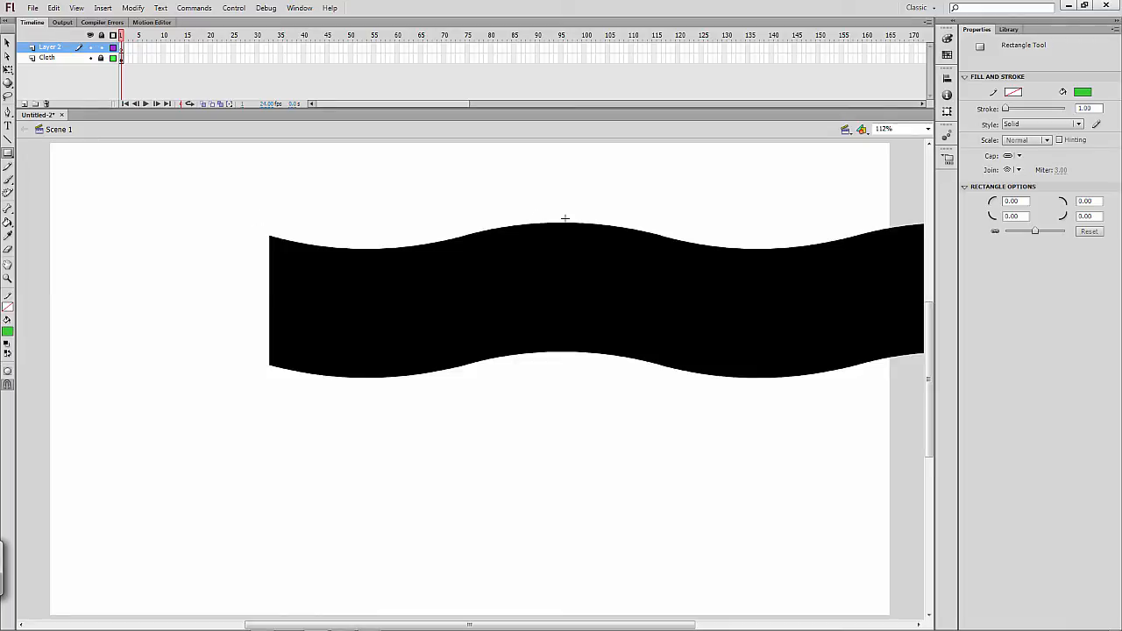
left_click_drag(258, 206, 472, 387)
left_click(7, 42)
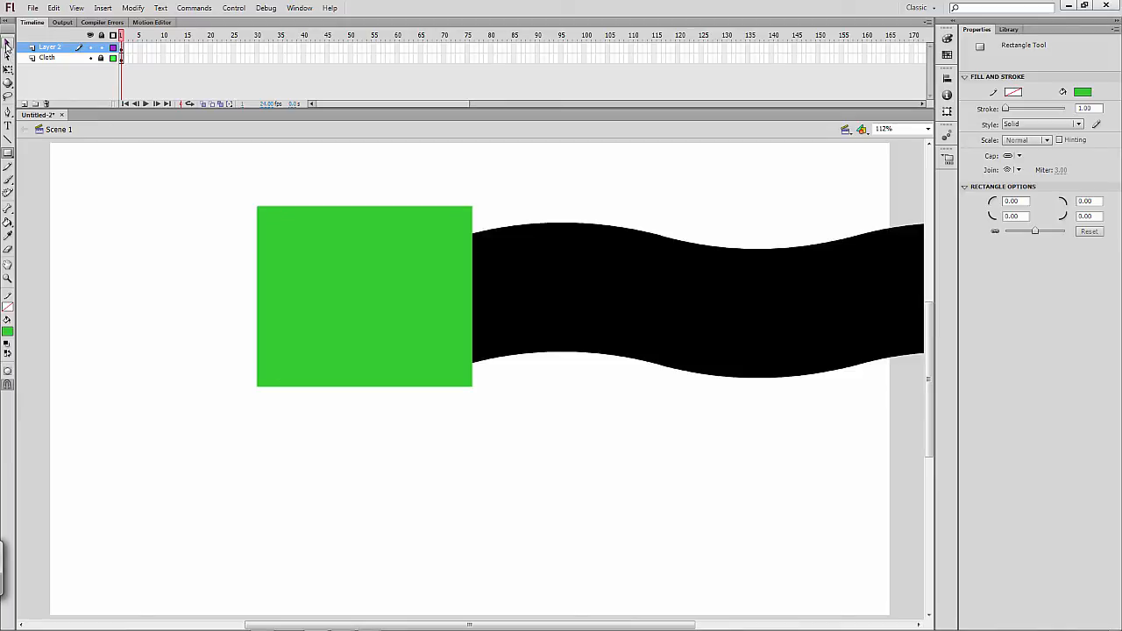
- Show the rectangle's layer as outlines and align the rectangle's left edge with the wave's left end, at about X 334, Y 99
left_click(319, 255)
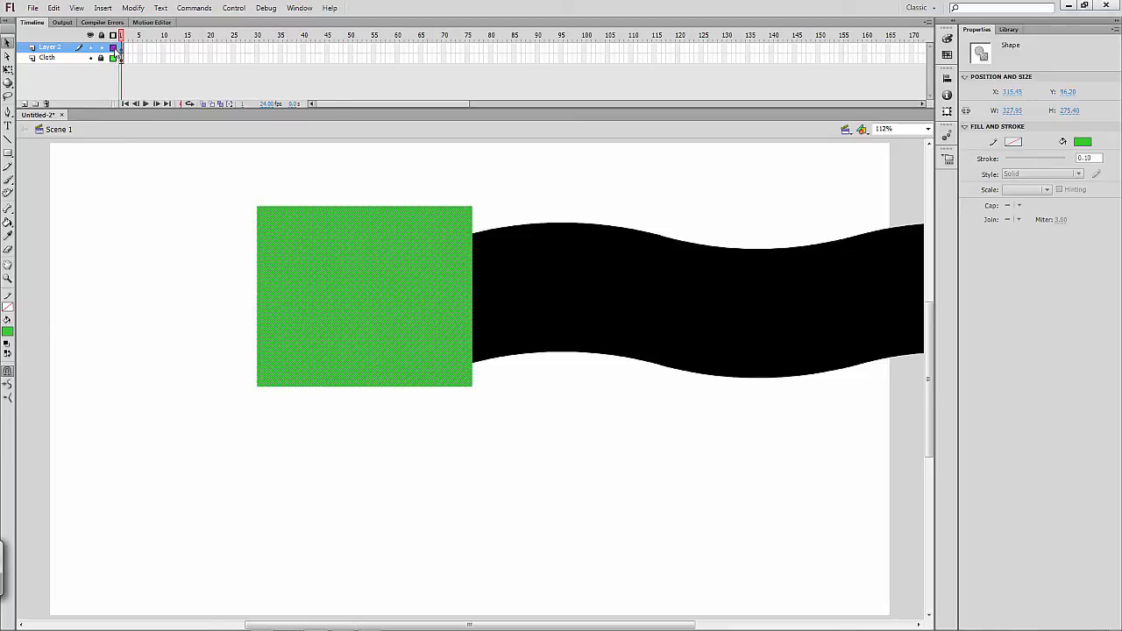
left_click(113, 46)
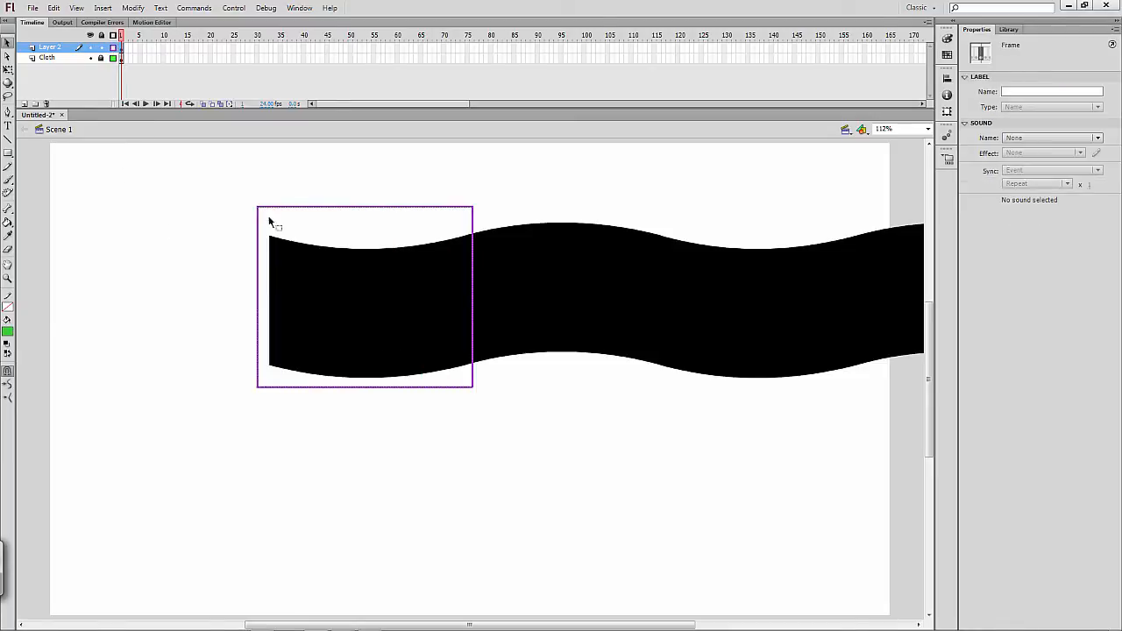
left_click_drag(413, 211, 511, 207)
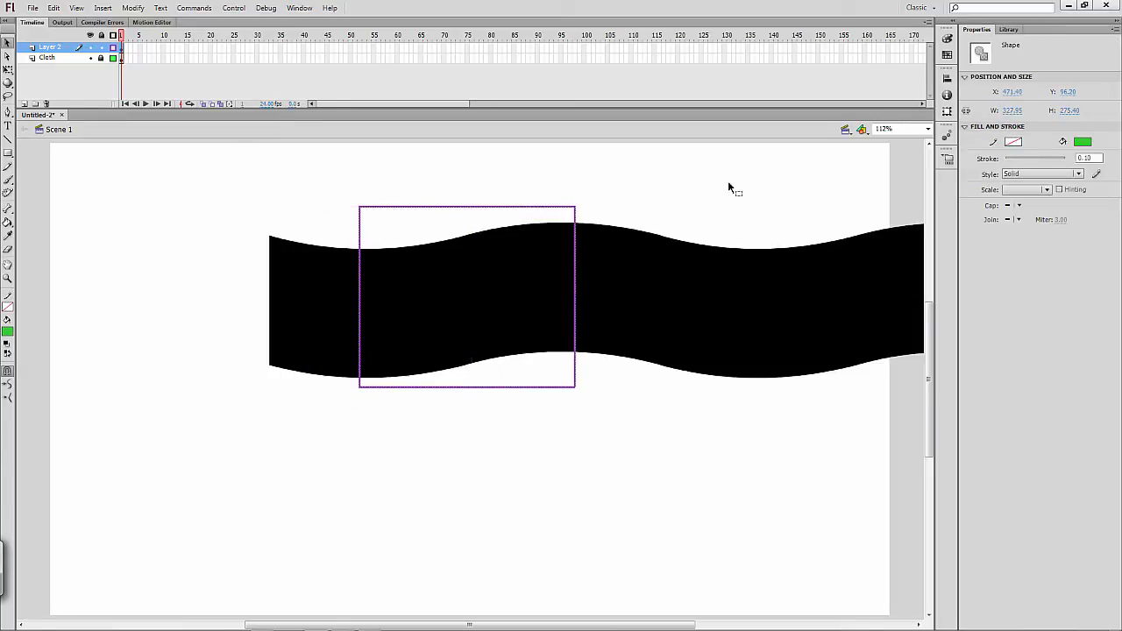
key("Down")
key("shift+Left")
key("shift+Left")
key("shift+Left")
key("shift+Left")
key("shift+Left")
key("shift+Left")
key("shift+Left")
key("shift+Left")
key("shift+Left")
key("shift+Left")
key("shift+Left")
key("shift+Left")
key("shift+Left")
key("shift+Left")
key("shift+Left")
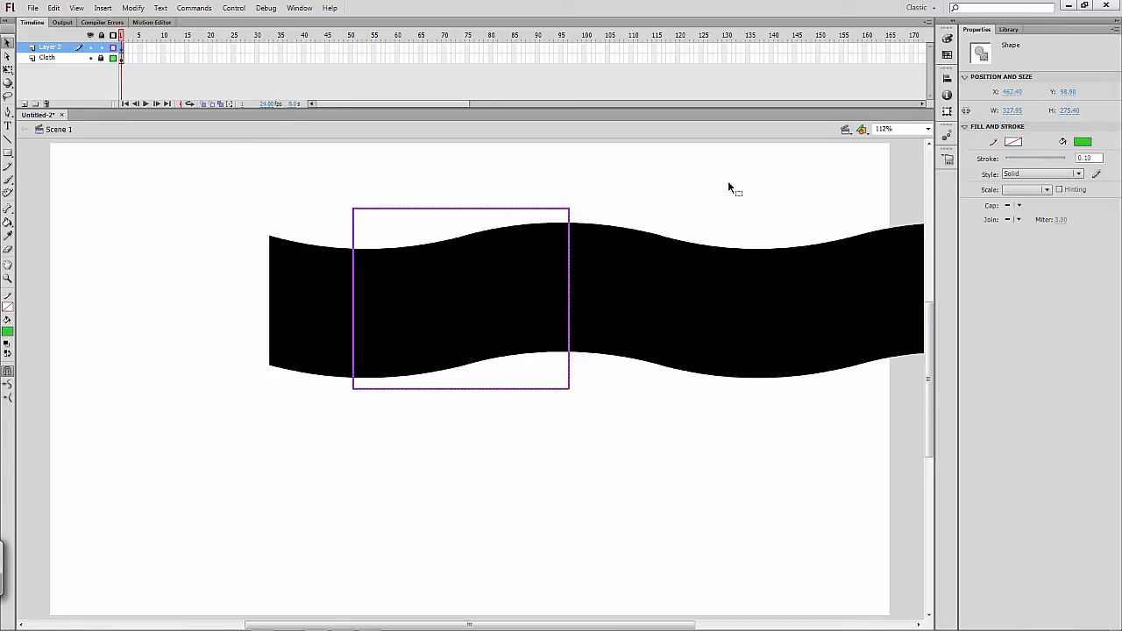
key("Left")
key("Left")
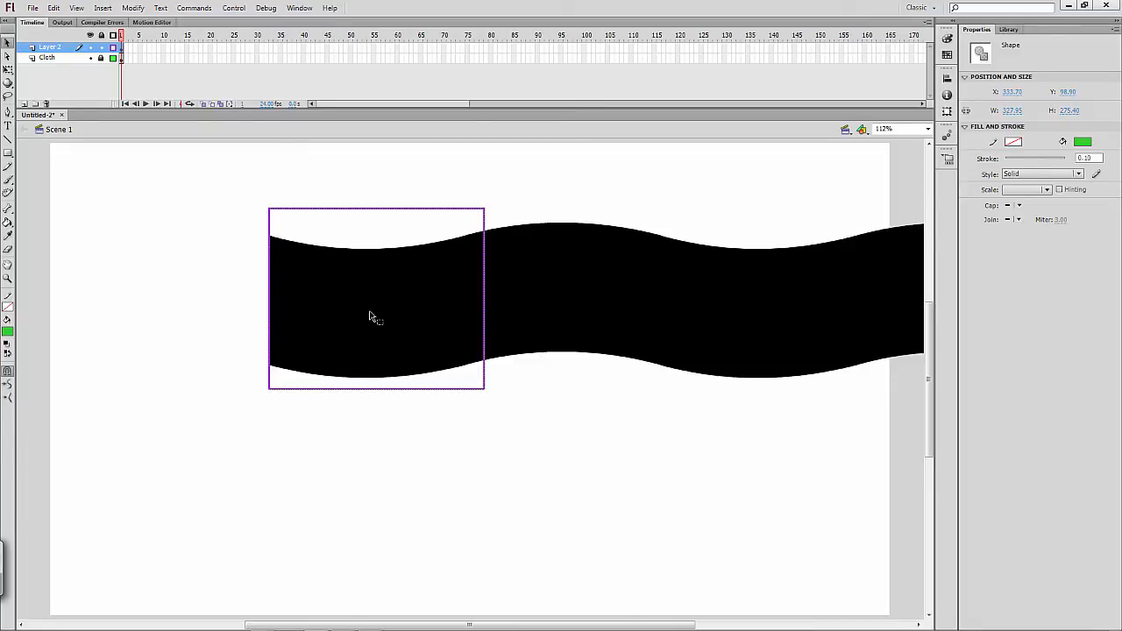
- Display the rectangle with its fill again and bend its left and right edges into matching curves bulging to the right
left_click(432, 513)
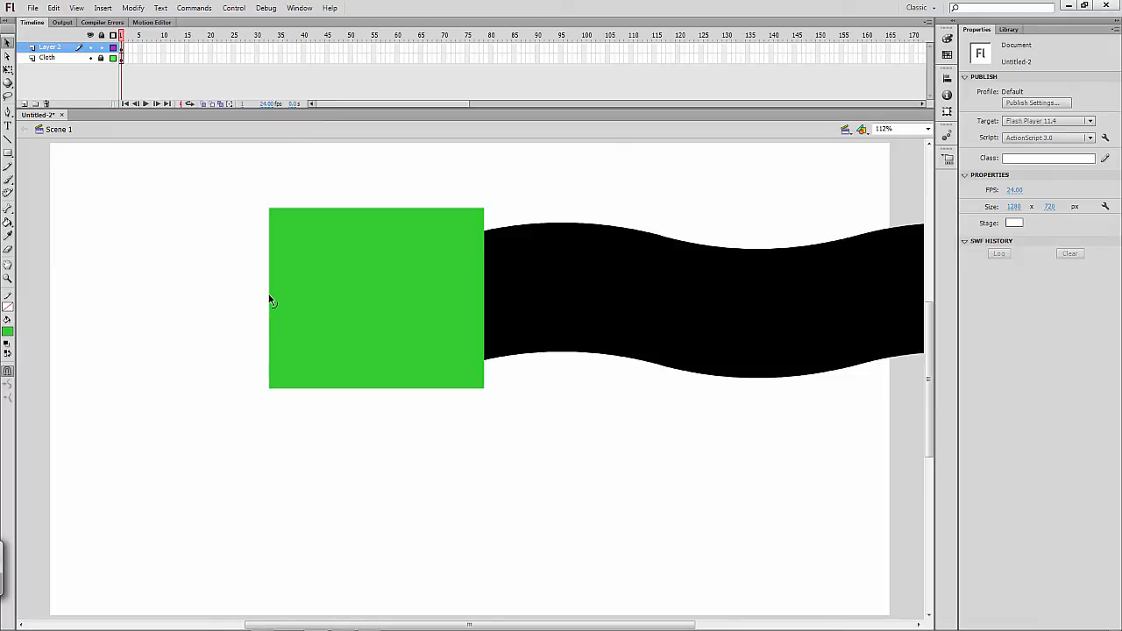
left_click_drag(269, 296, 283, 298)
left_click_drag(484, 300, 502, 303)
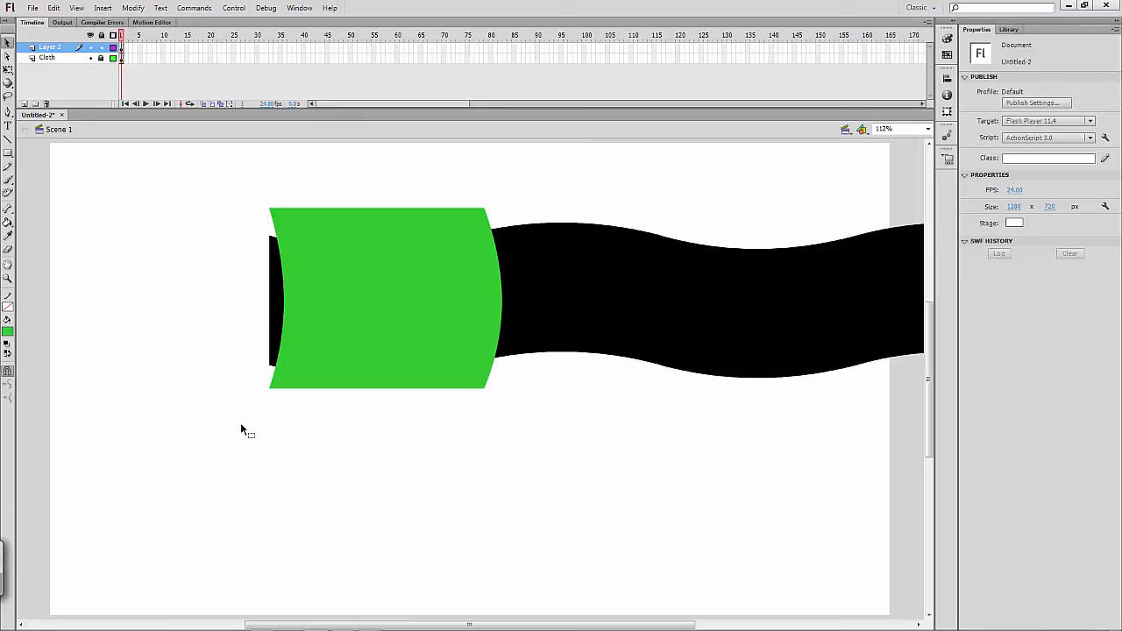
left_click(313, 283)
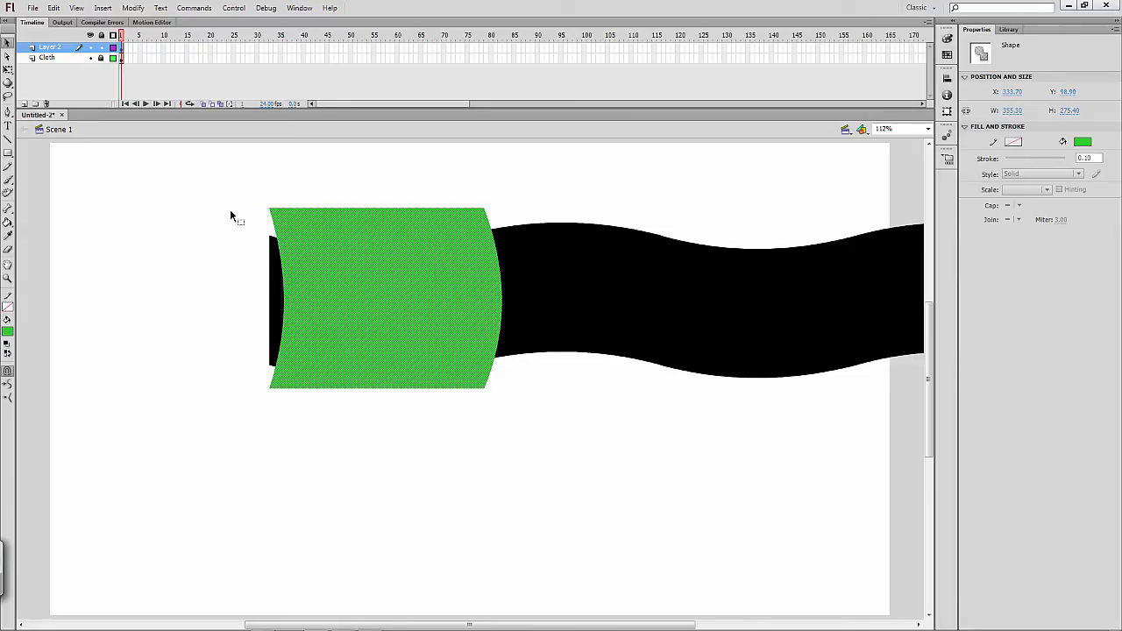
- Rename the green shape's layer to Mask
double_click(53, 48)
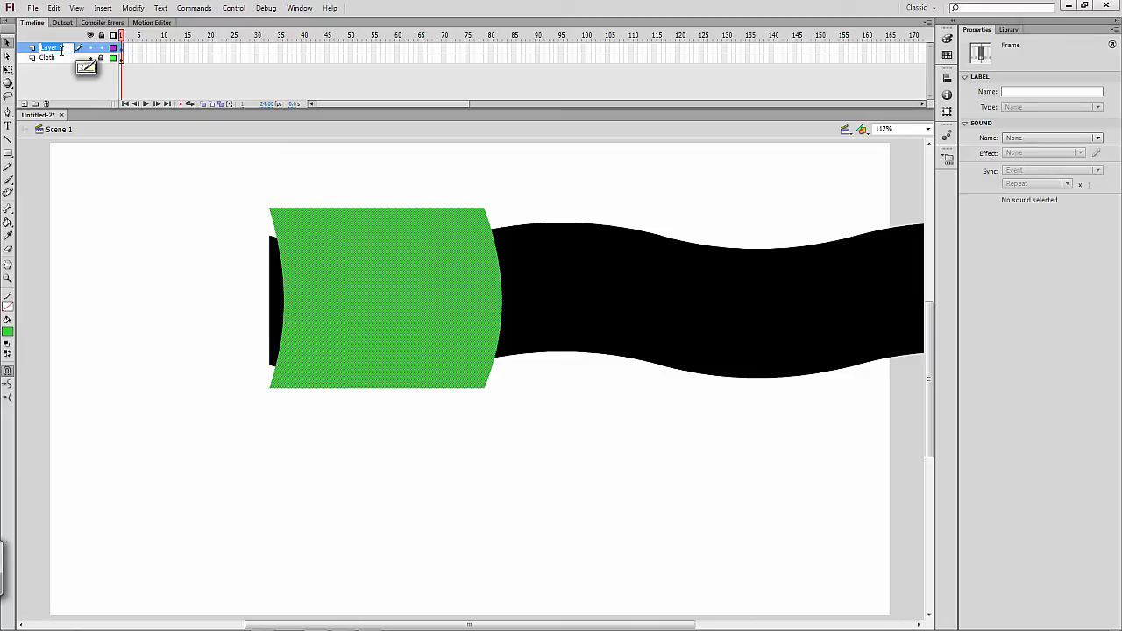
type("Mask")
key("Return")
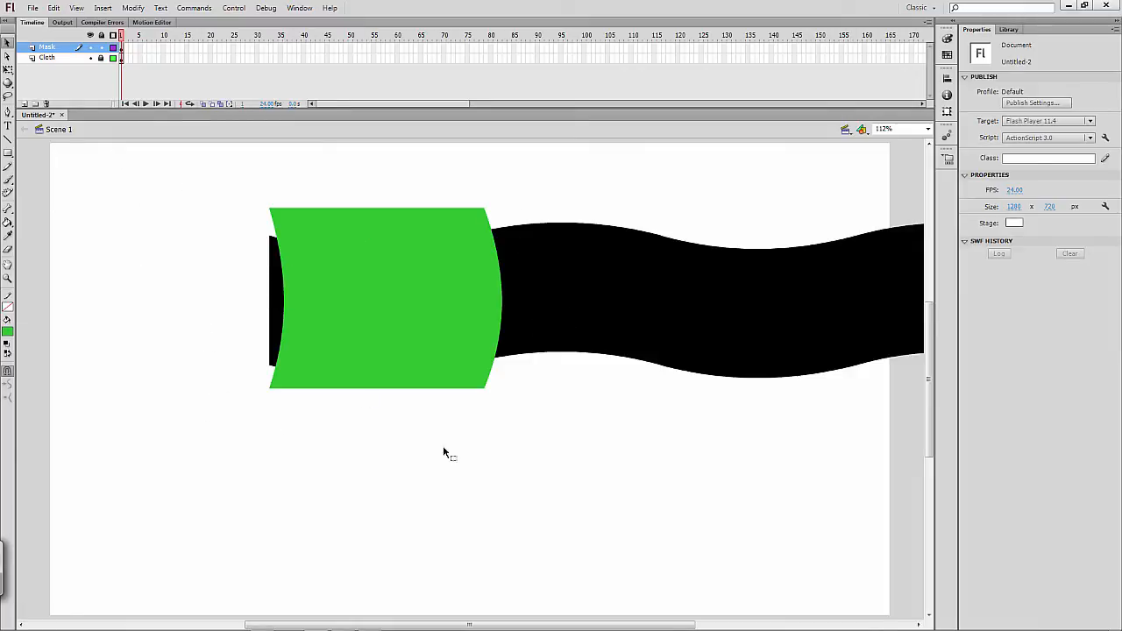
- Insert a keyframe at frame 50 on the Cloth layer and extend the Mask layer to frame 50
left_click(350, 58)
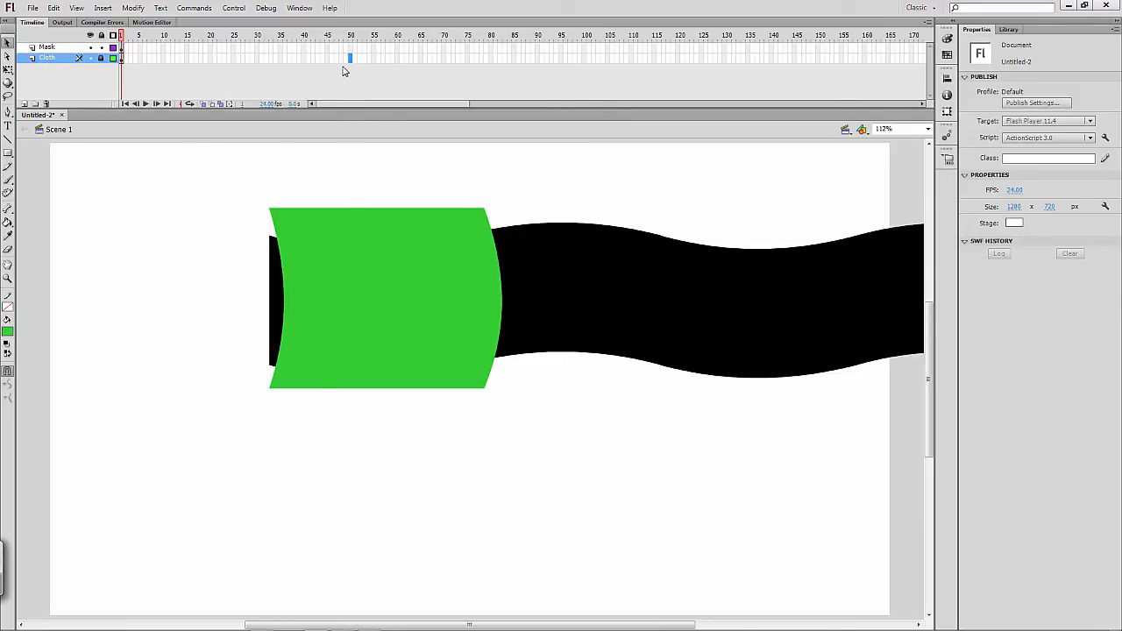
key("F5")
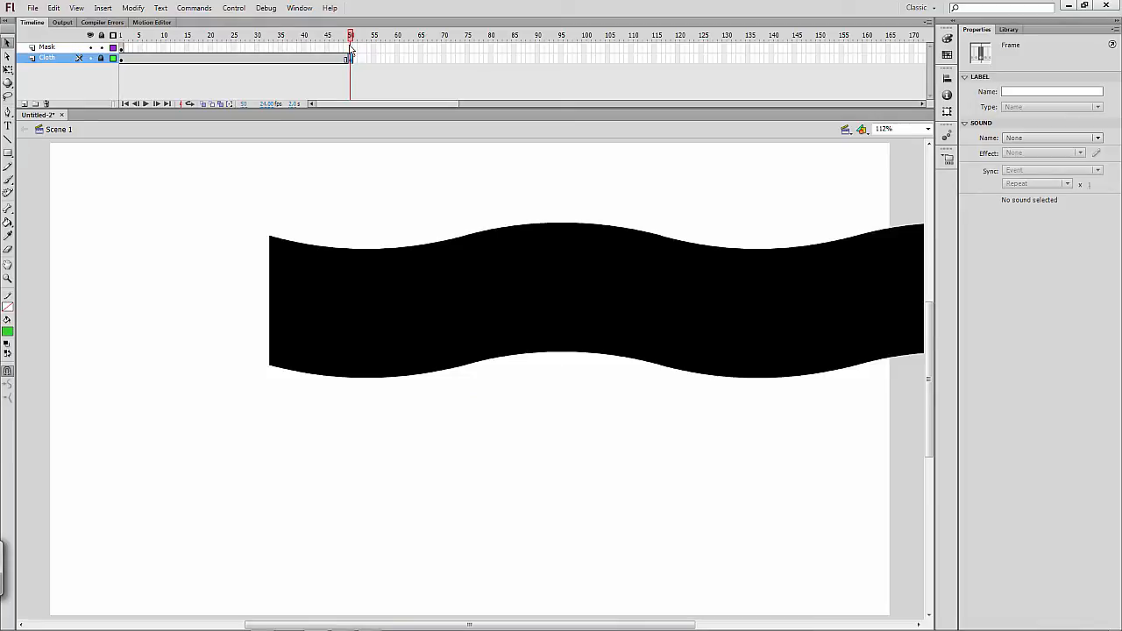
left_click(348, 48)
key("F5")
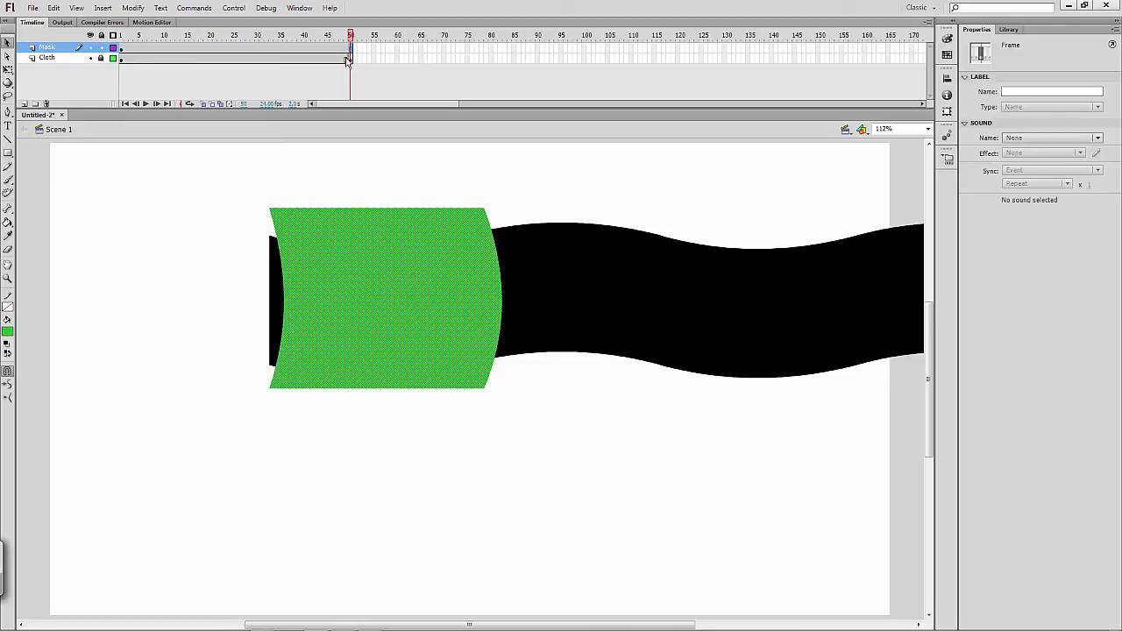
left_click(350, 59)
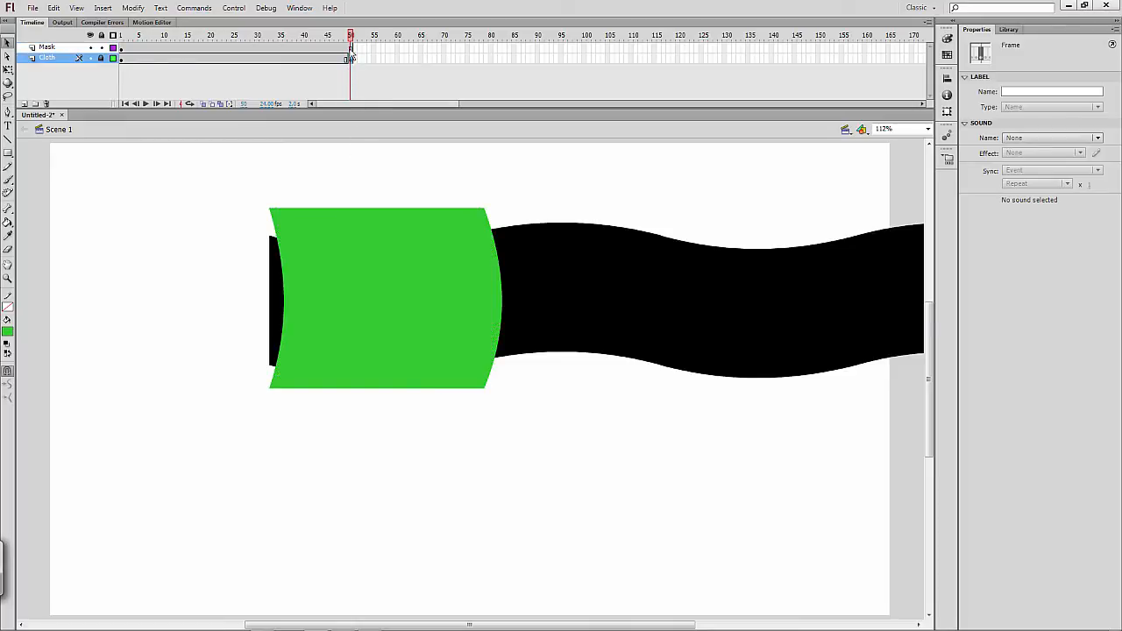
left_click(349, 48)
left_click(364, 77)
mouse_move(353, 37)
left_mouse_down()
mouse_move(314, 37)
mouse_move(364, 36)
left_mouse_up()
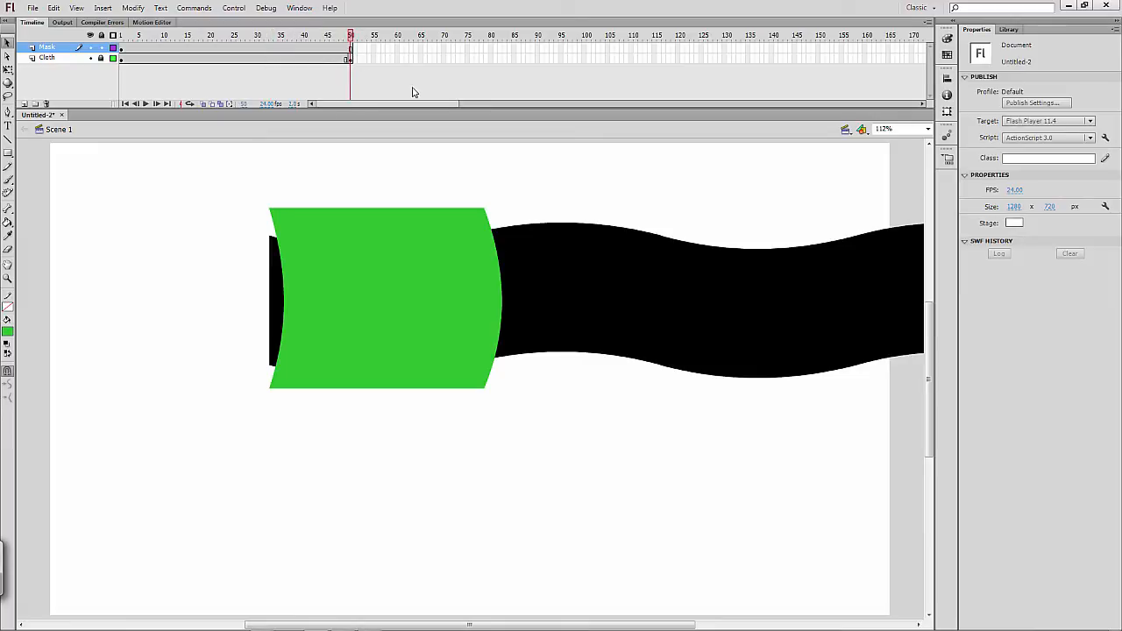
- Lock the Mask layer and unlock Cloth, then return to frame 1 with the mask shown as an outline
left_click(100, 48)
left_click(139, 58)
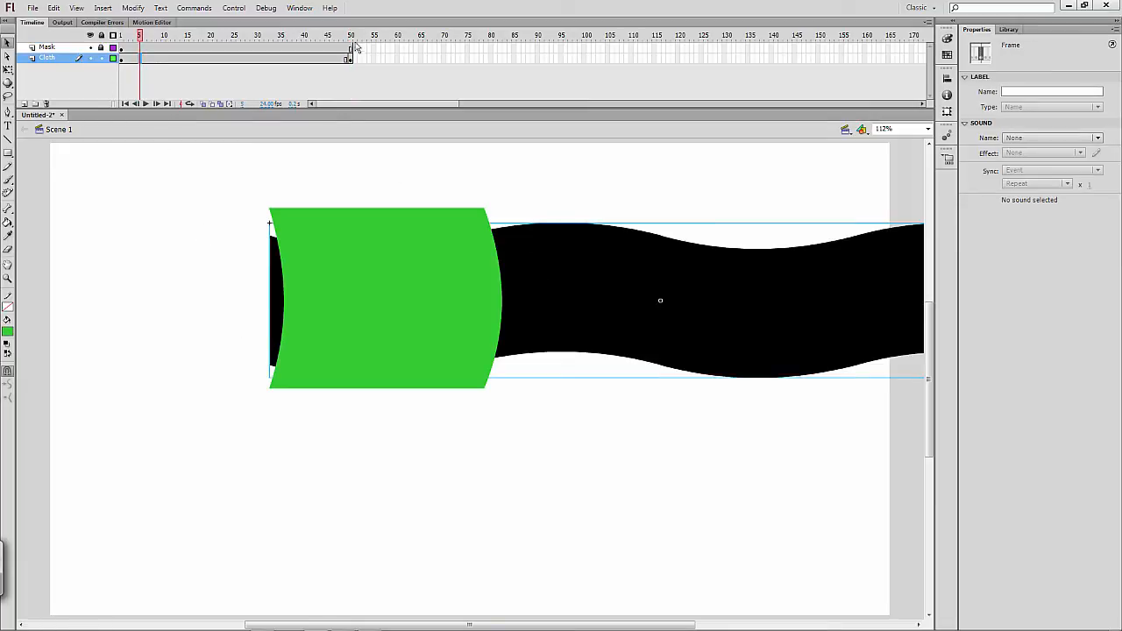
left_click(123, 35)
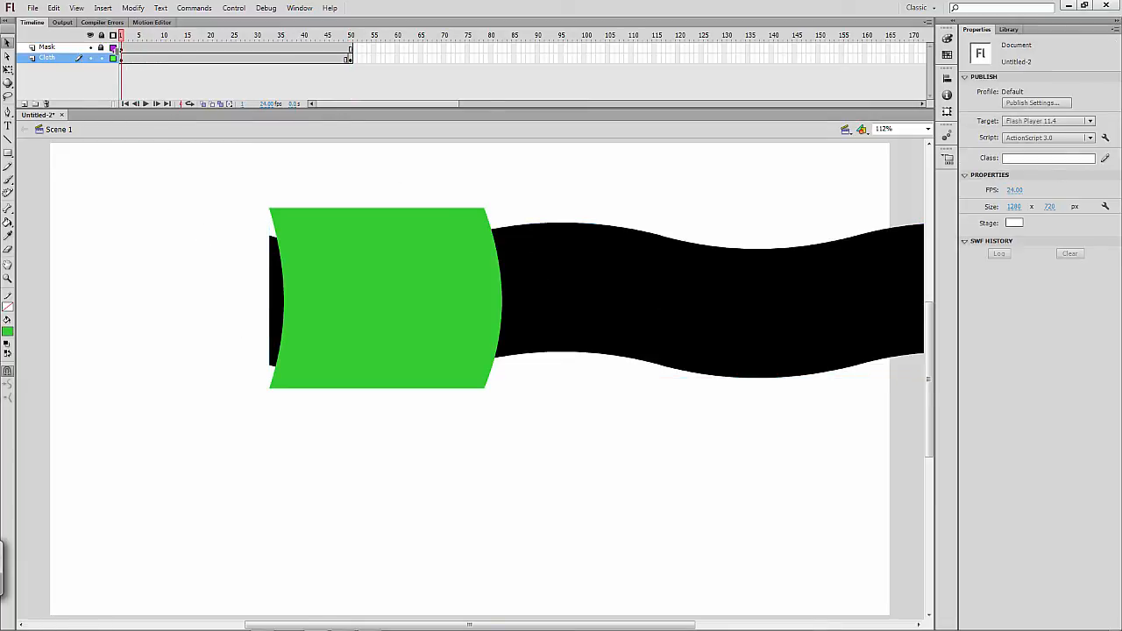
left_click(112, 46)
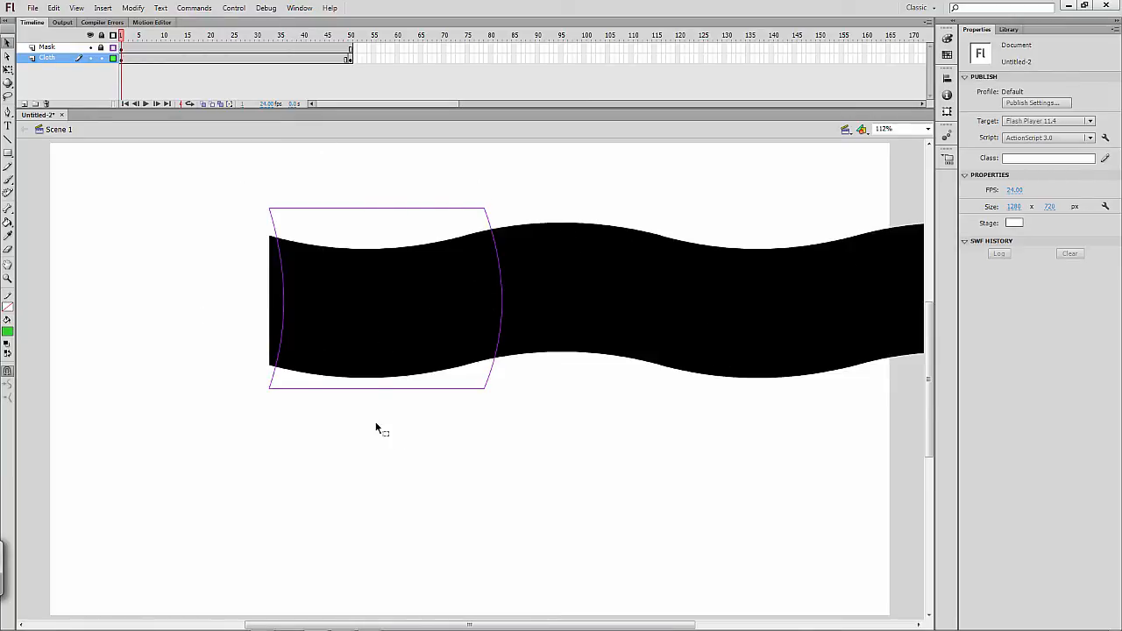
- Fine-tune the cloth's horizontal position at frame 1 against the mask outline's left edge
left_click(571, 260)
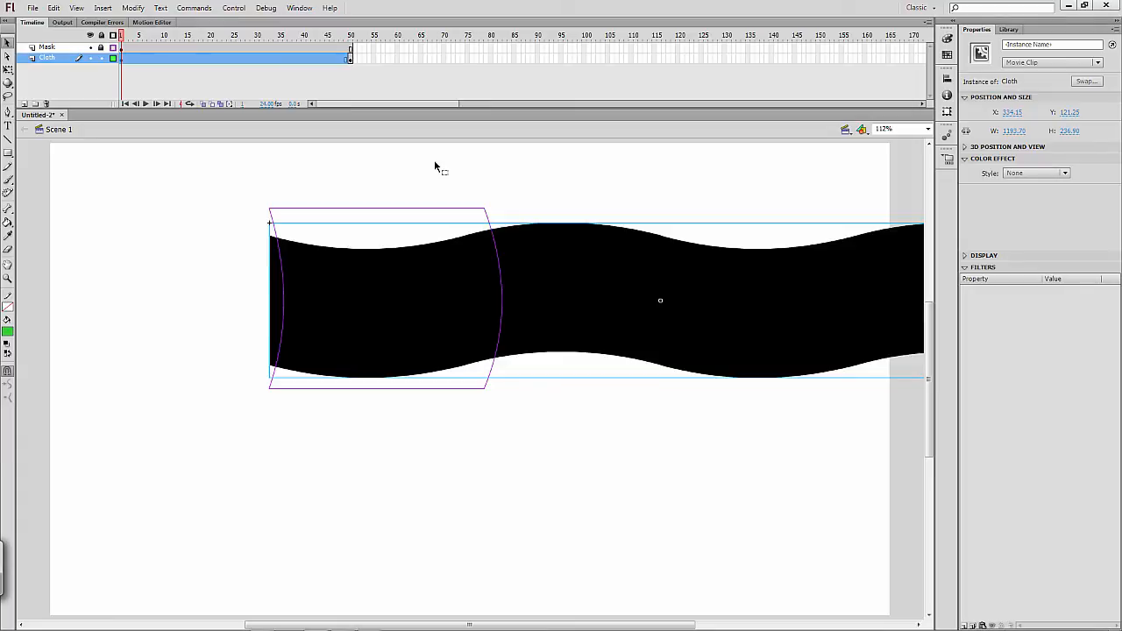
key("Right")
key("Right")
key("Right")
key("Right")
key("Right")
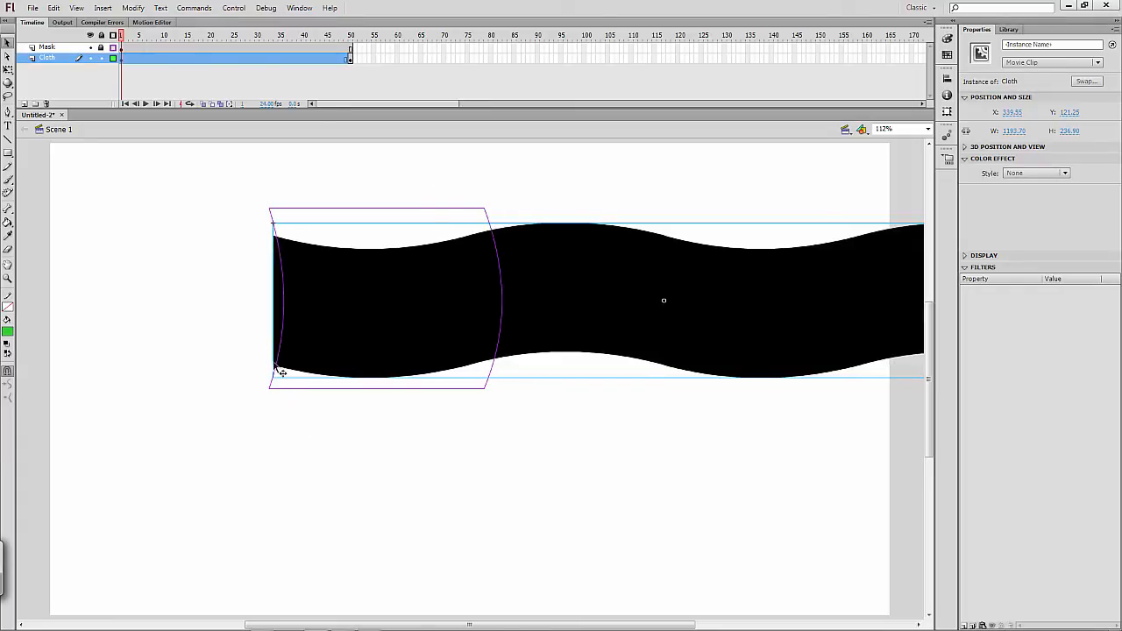
key("Left")
- At frame 50, shift the cloth horizontally left until its repeating wave lines up with the mask outline as it does at frame 1
left_click(349, 58)
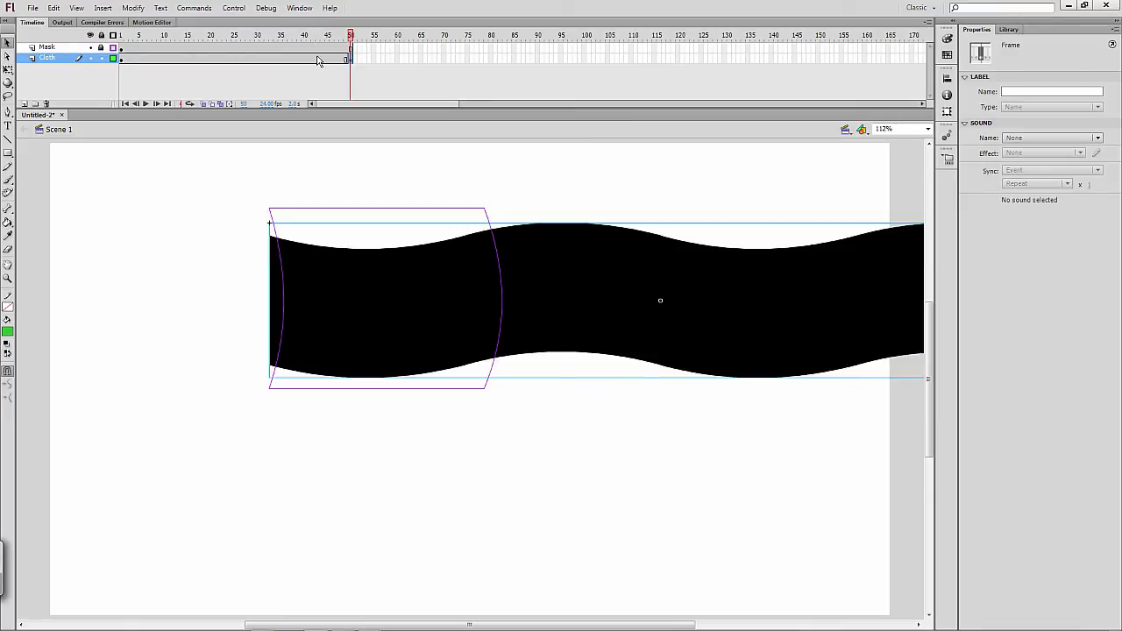
key("shift+Left")
key("shift+Left")
key("shift+Left")
key("shift+Left")
key("shift+Left")
key("shift+Left")
key("shift+Left")
key("shift+Left")
key("shift+Left")
key("shift+Left")
key("shift+Left")
key("shift+Left")
key("shift+Left")
key("shift+Left")
key("shift+Left")
key("shift+Left")
key("shift+Left")
key("shift+Left")
key("shift+Left")
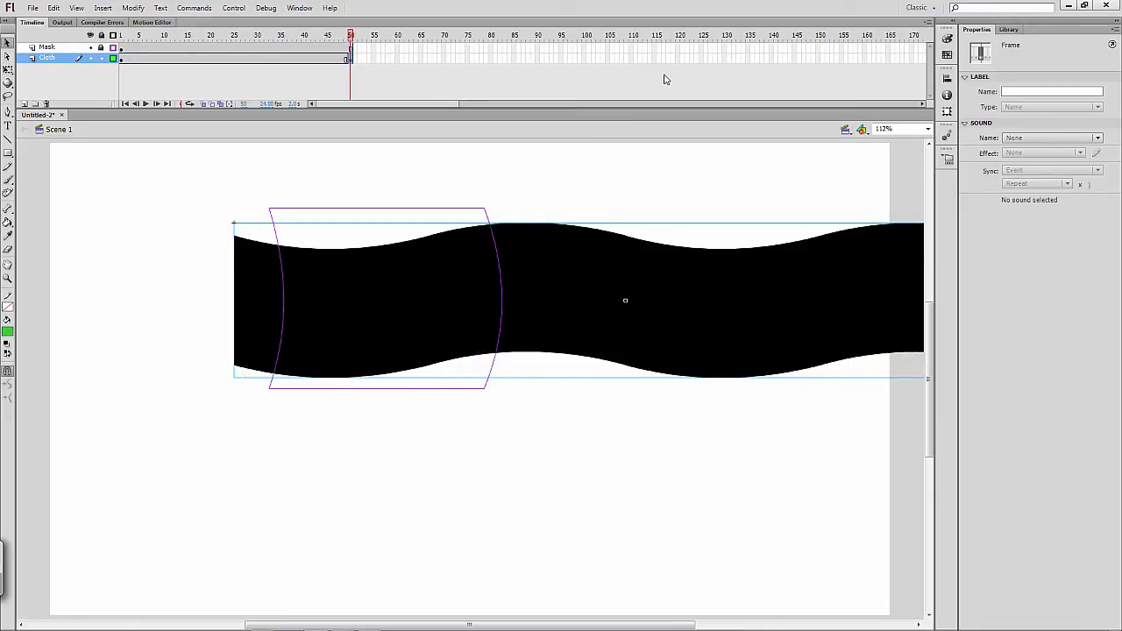
key("shift+Left")
key("shift+Left")
key("shift+Left")
key("shift+Left")
key("shift+Left")
key("shift+Left")
key("shift+Left")
key("shift+Left")
key("shift+Left")
key("shift+Left")
key("shift+Left")
key("shift+Left")
key("shift+Left")
key("shift+Left")
key("shift+Left")
key("shift+Left")
key("shift+Left")
key("shift+Left")
key("shift+Left")
key("shift+Left")
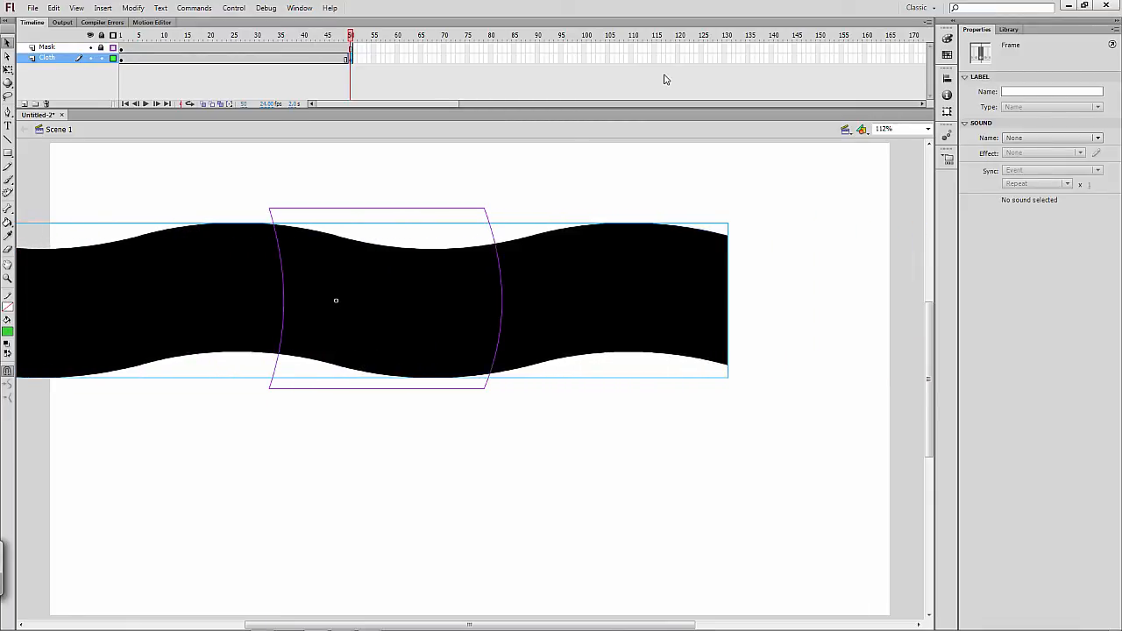
key("shift+Left")
key("shift+Left")
key("shift+Left")
key("shift+Left")
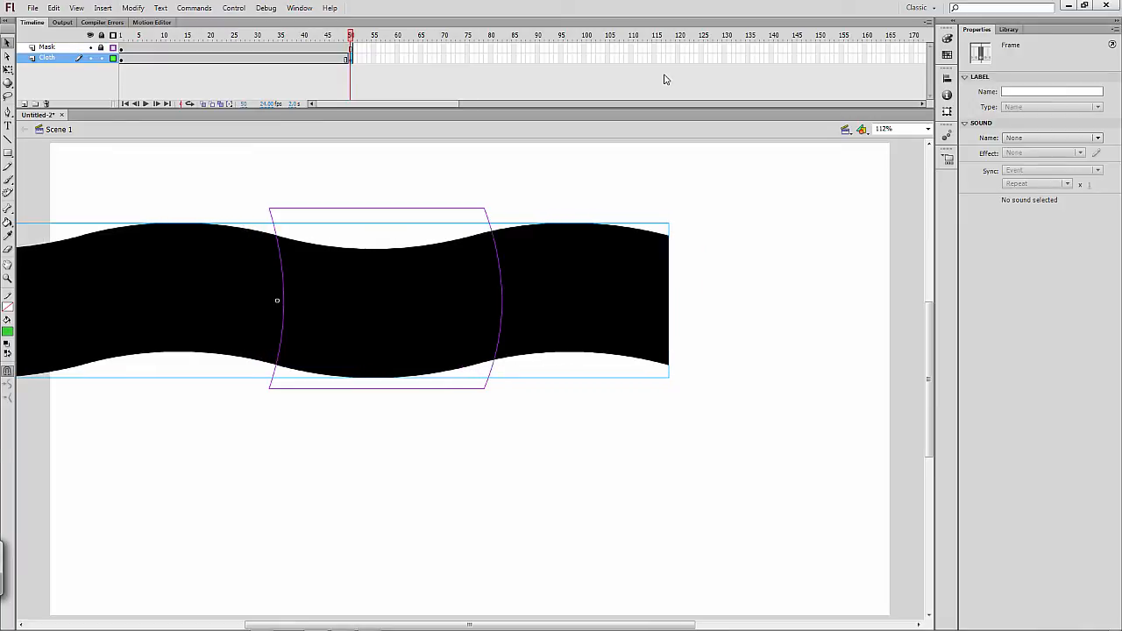
key("Left")
key("Left")
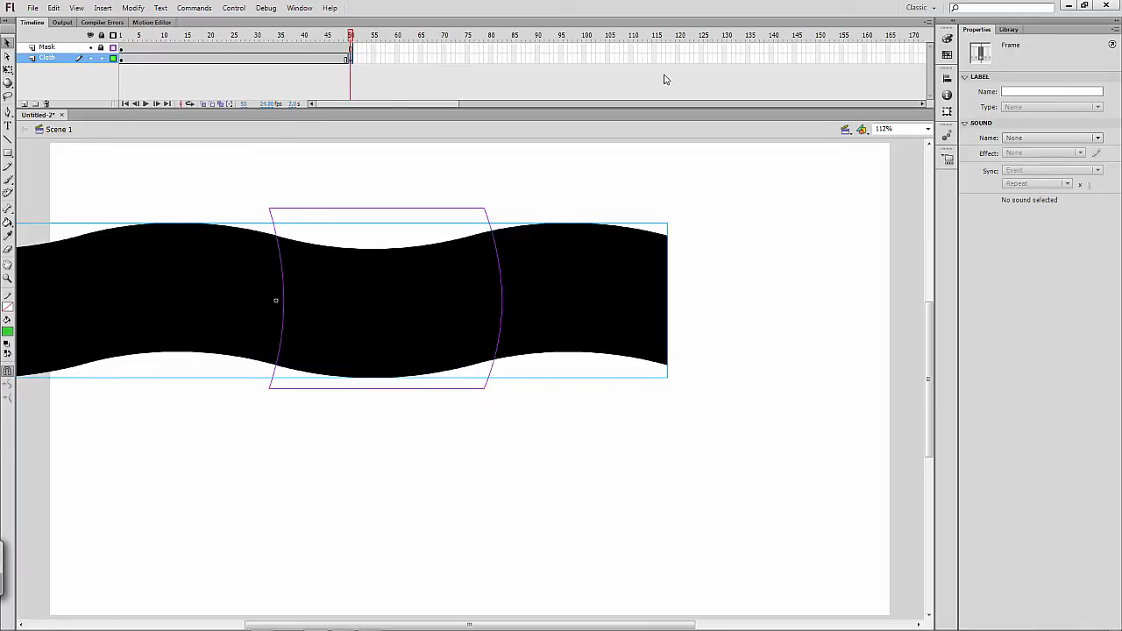
- Compare the cloth's wave position inside the mask outline between frame 50 and the frames before it
left_click(341, 59)
left_click(352, 62)
left_click(321, 53)
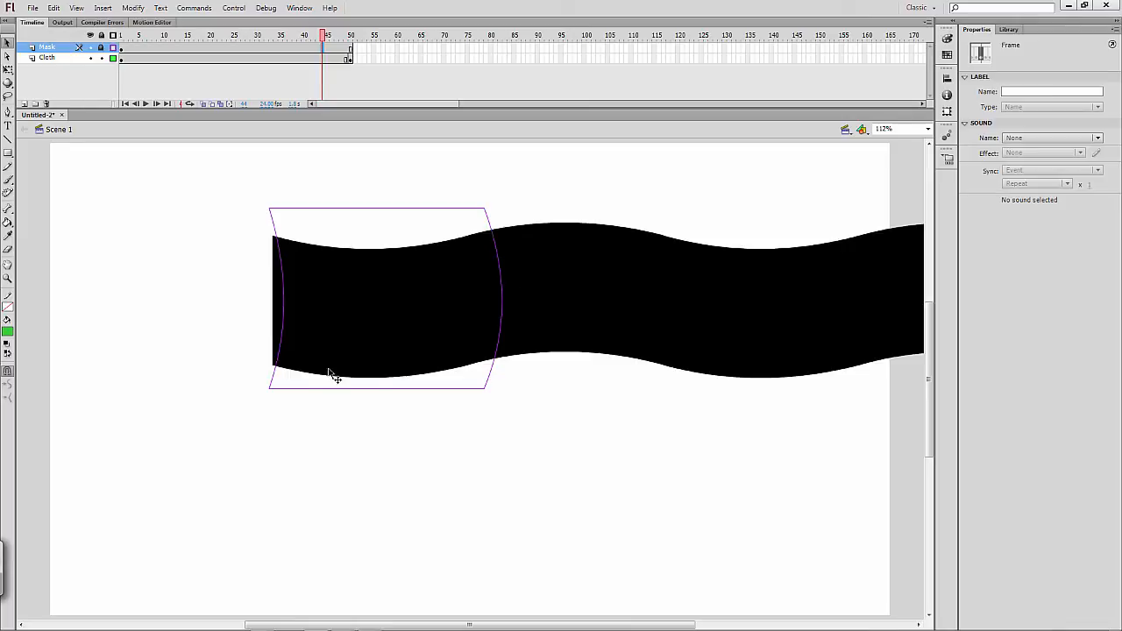
left_click(350, 59)
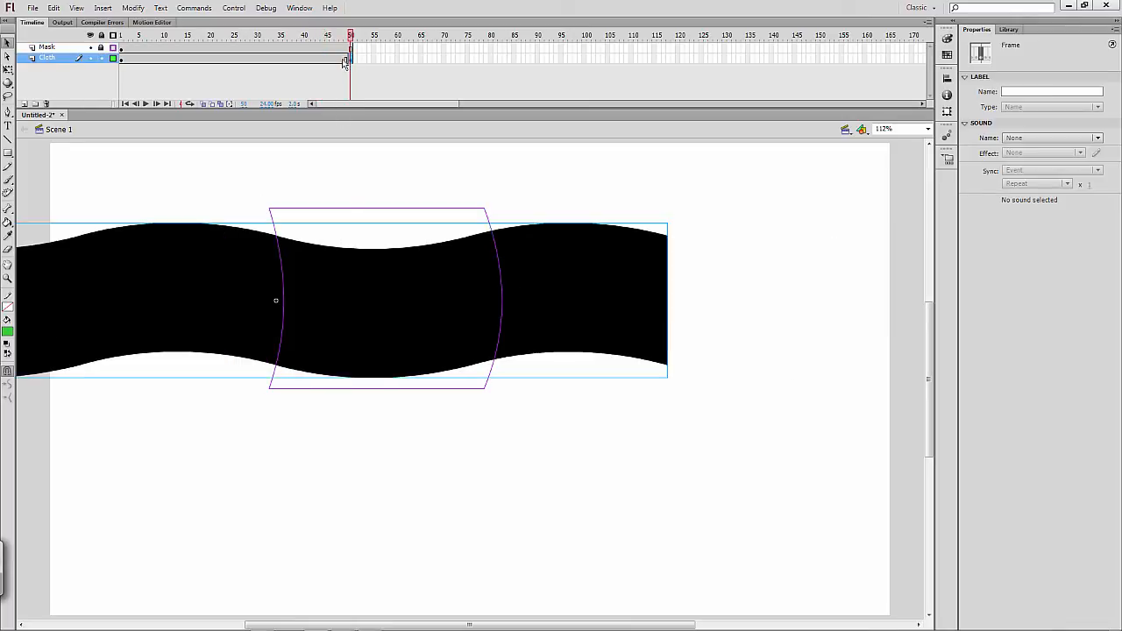
left_click(338, 58)
left_click(350, 59)
left_click(338, 59)
left_click(350, 59)
- Create a classic tween on the Cloth layer from the keyframe at frame 1 to the one at frame 50
left_click(121, 58)
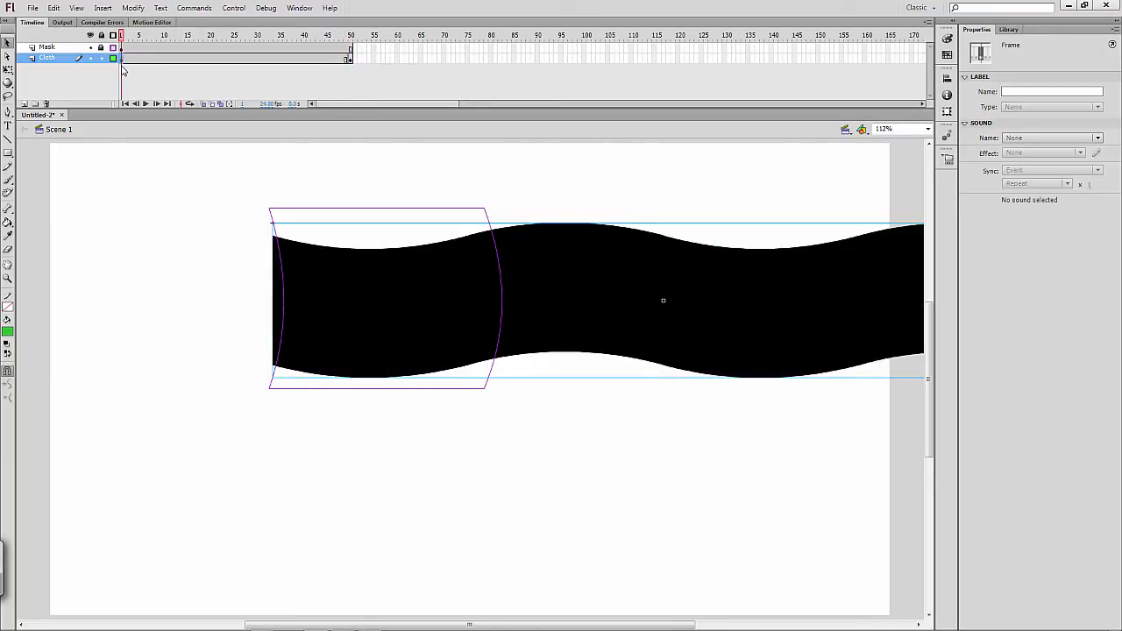
right_click(122, 59)
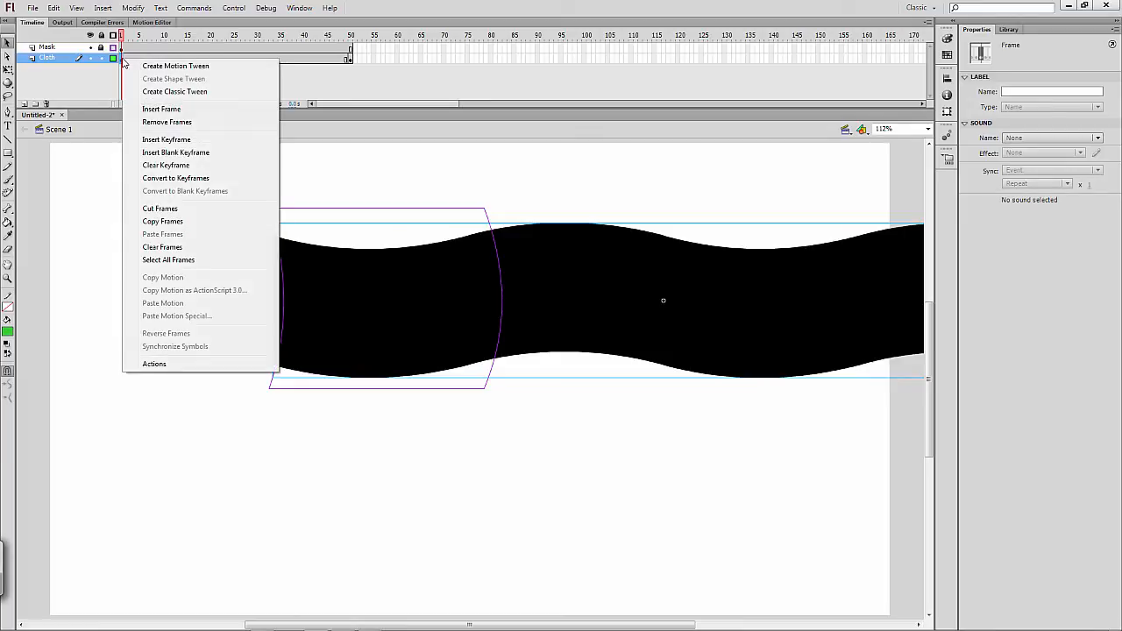
left_click(154, 87)
left_click_drag(128, 39, 85, 58)
left_click(118, 87)
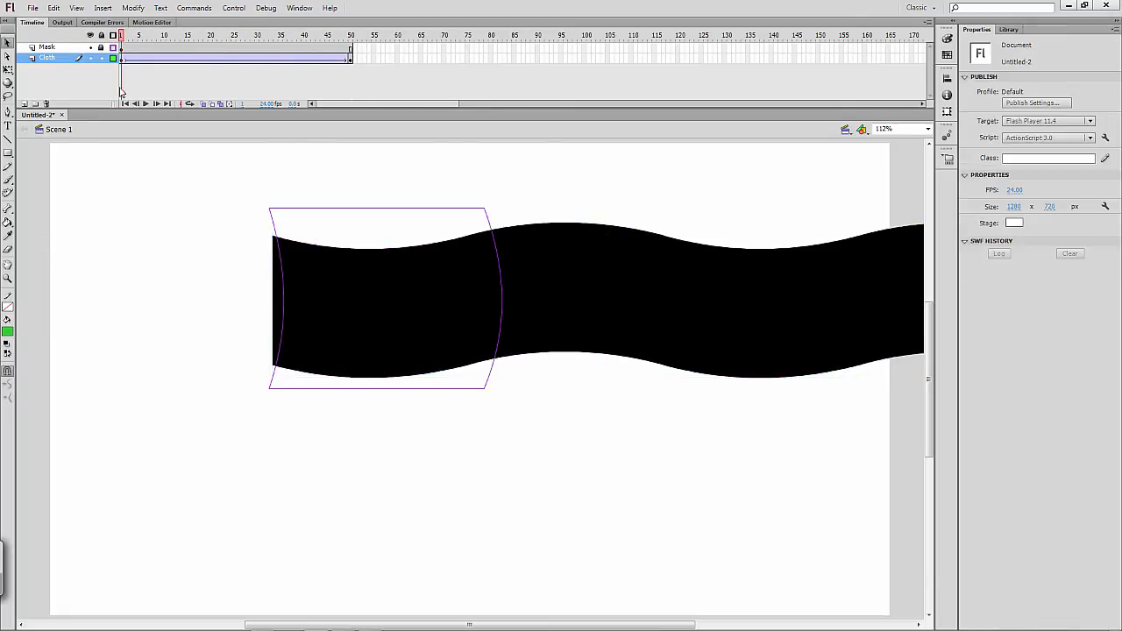
- Turn the Mask layer into a mask for the Cloth layer beneath it
left_click(48, 49)
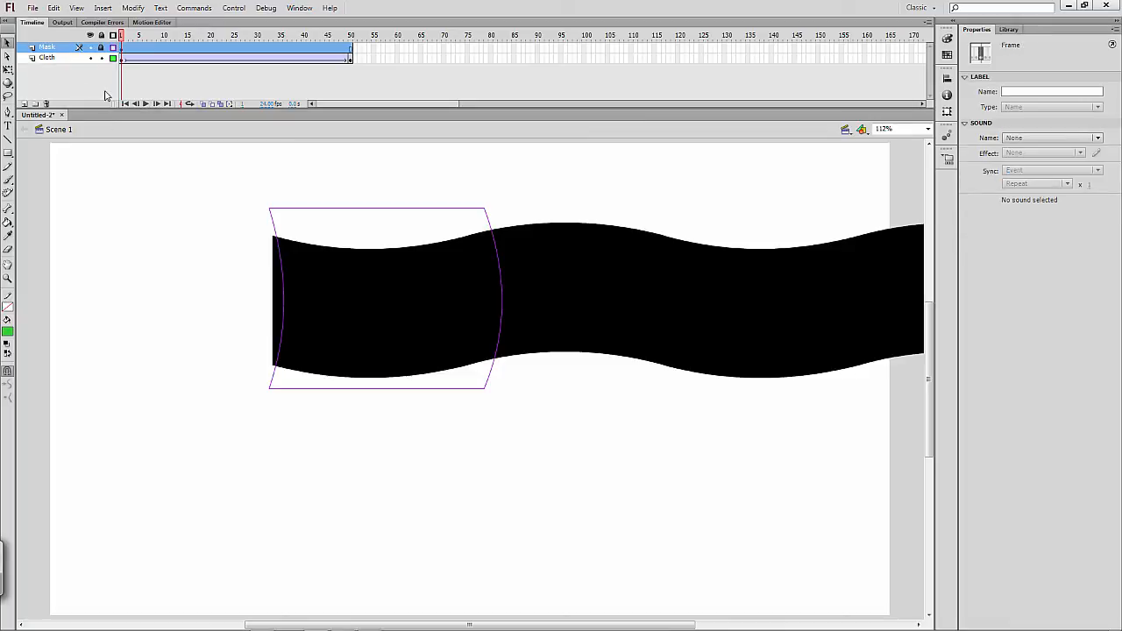
right_click(45, 49)
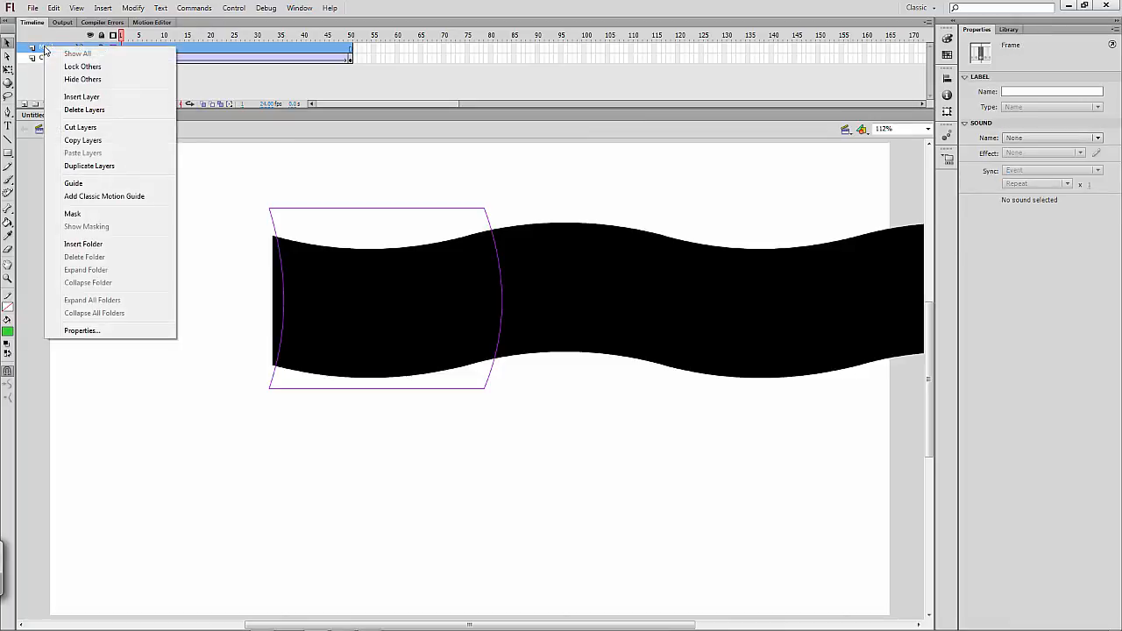
left_click(74, 214)
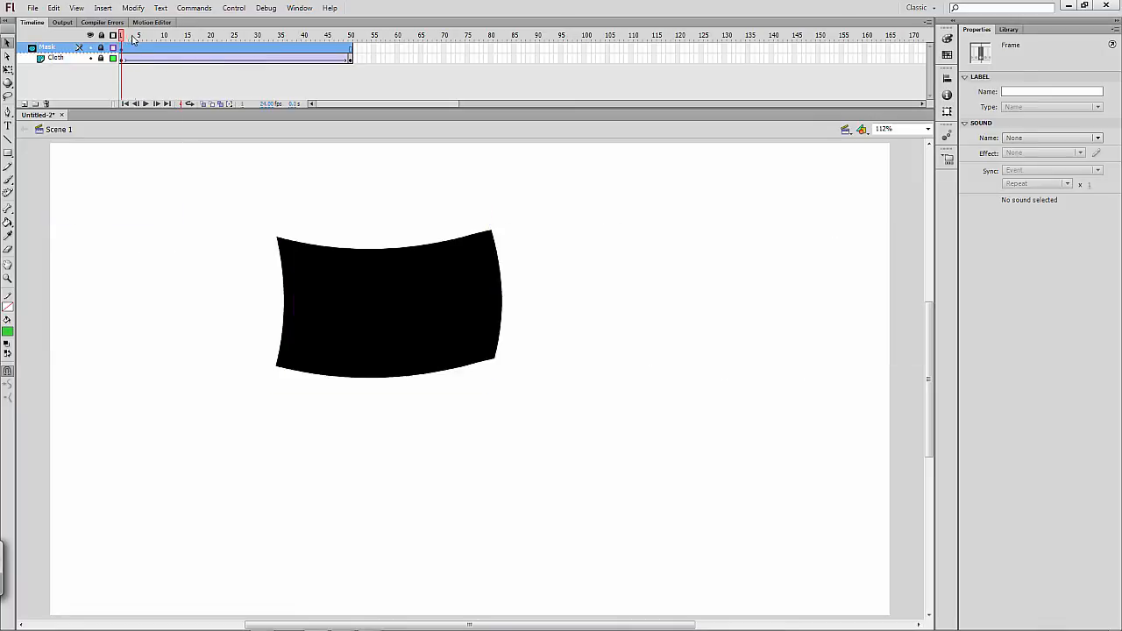
- Turn on looped playback across frames 1 to 50 and preview the masked cloth animation on the stage
key("Return")
mouse_move(351, 35)
left_mouse_down()
mouse_move(112, 36)
mouse_move(351, 37)
left_mouse_up()
left_click(189, 104)
left_click(147, 104)
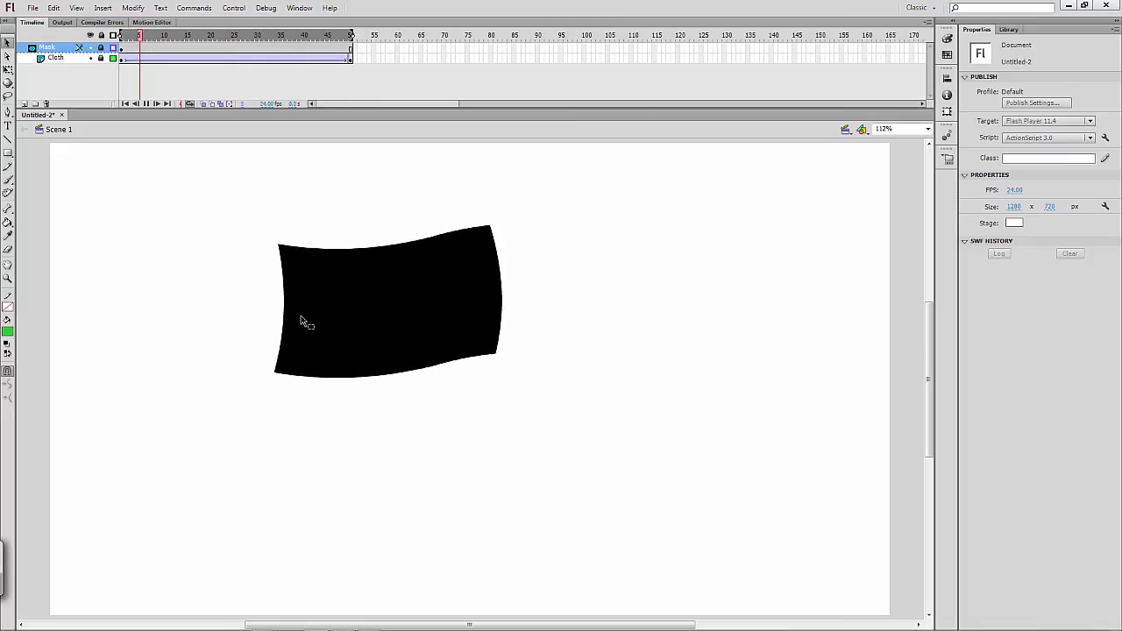
left_click(196, 47)
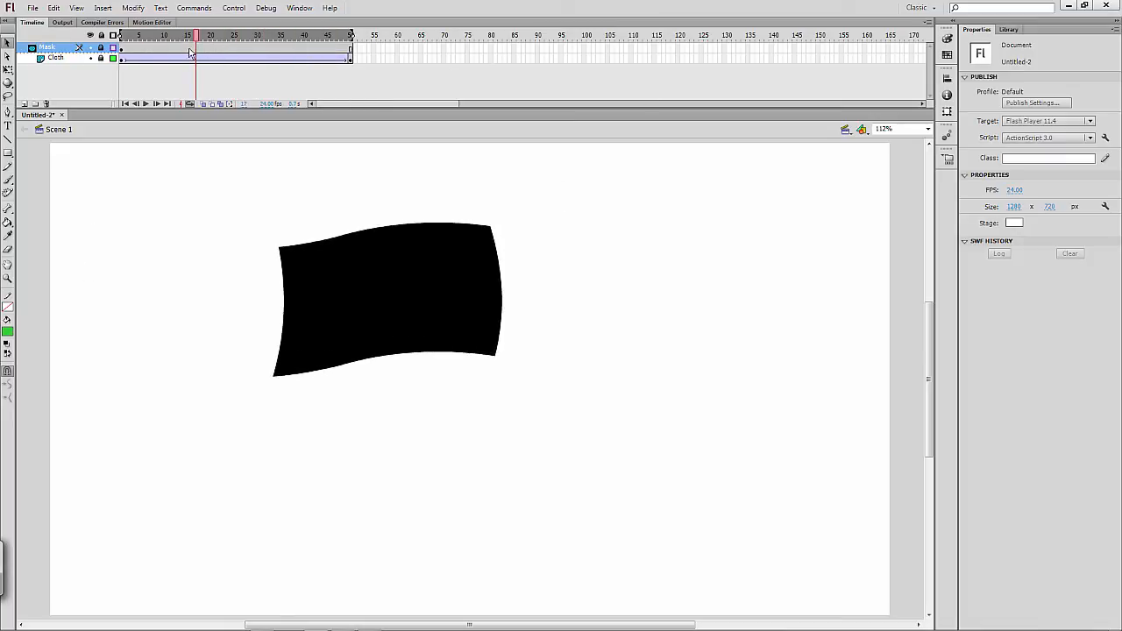
- Remove frames 20 to 35 from both the Mask and Cloth layers to shorten the animation to 34 frames
left_click_drag(198, 66, 281, 62)
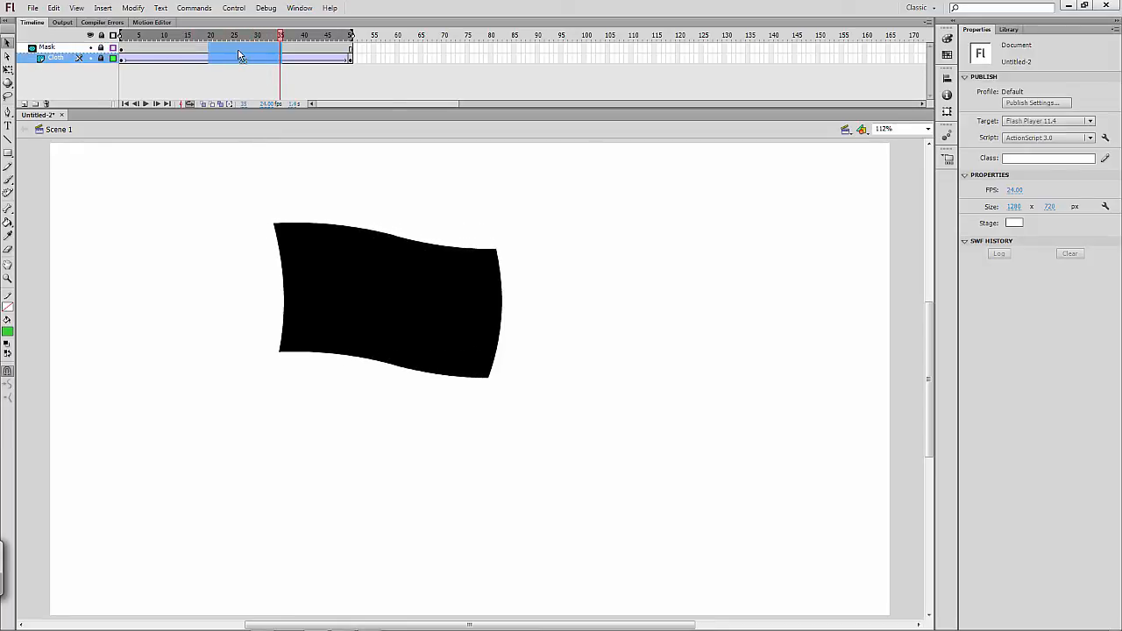
right_click(238, 51)
left_click(282, 114)
left_click(192, 139)
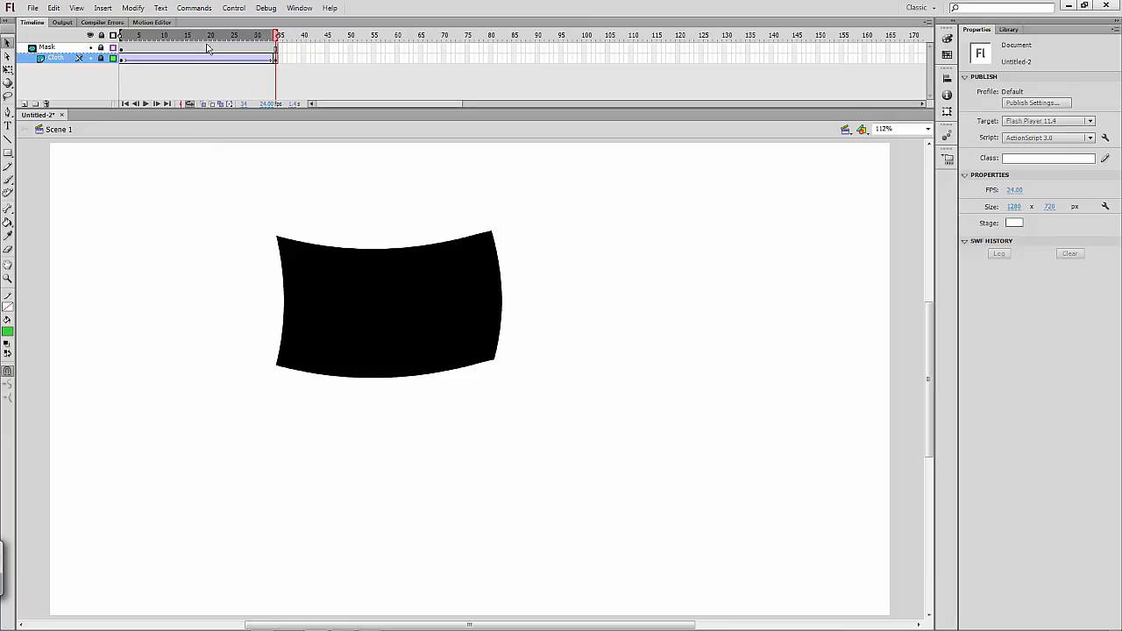
- Play the shortened cloth animation in a loop on the stage, and test the movie in its own preview window
left_click_drag(204, 34, 137, 34)
left_click(145, 104)
left_click(145, 104)
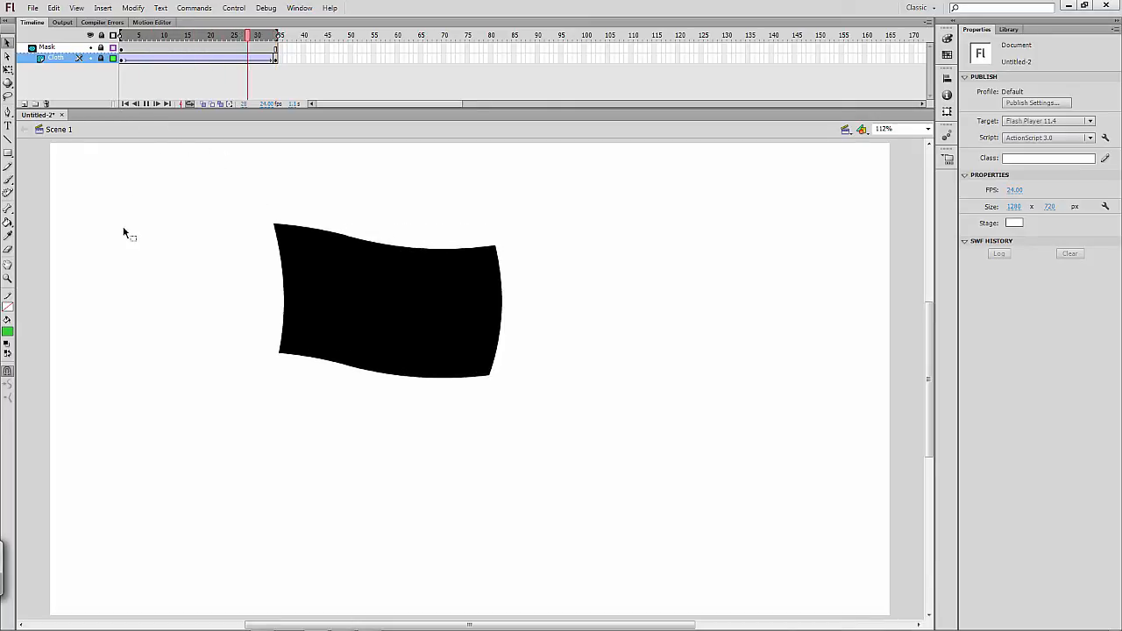
left_click(148, 103)
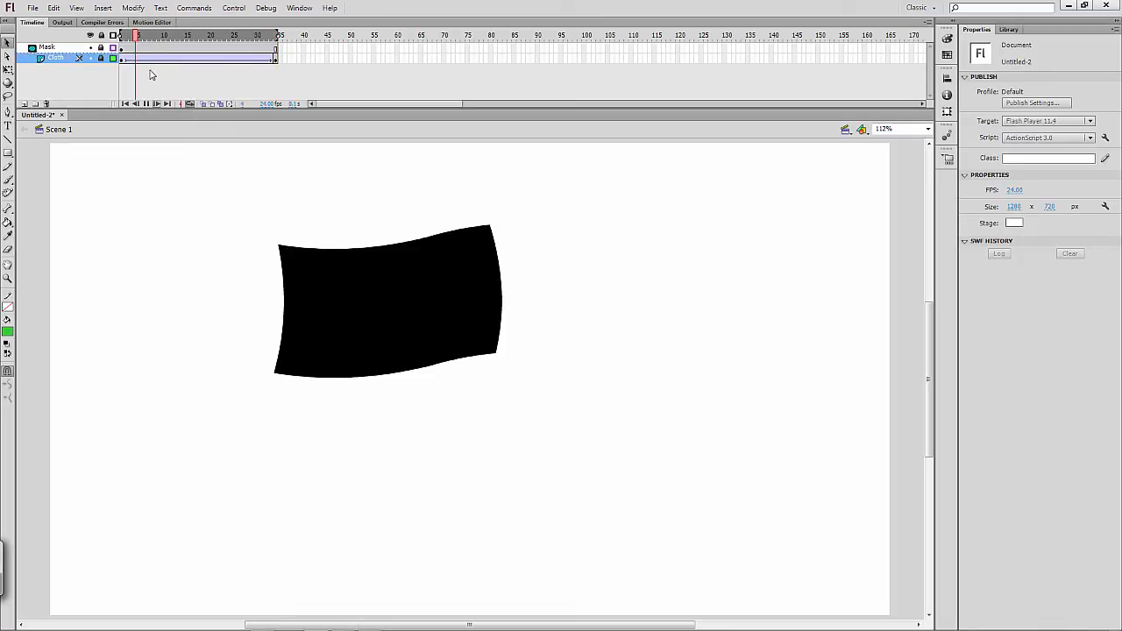
key("ctrl+Return")
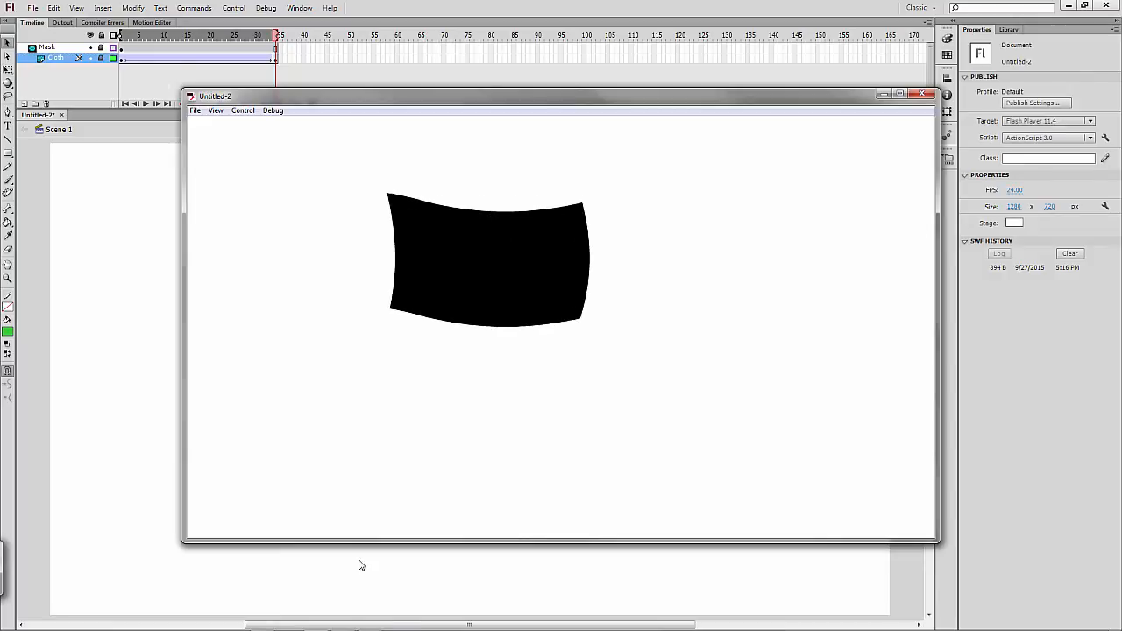
left_click(343, 586)
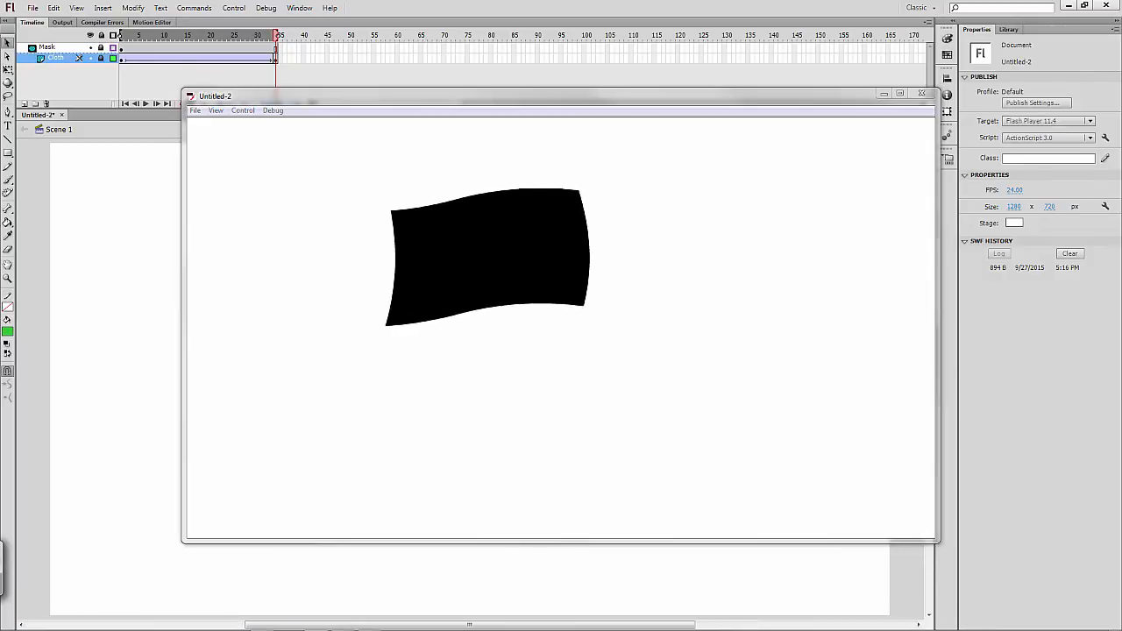